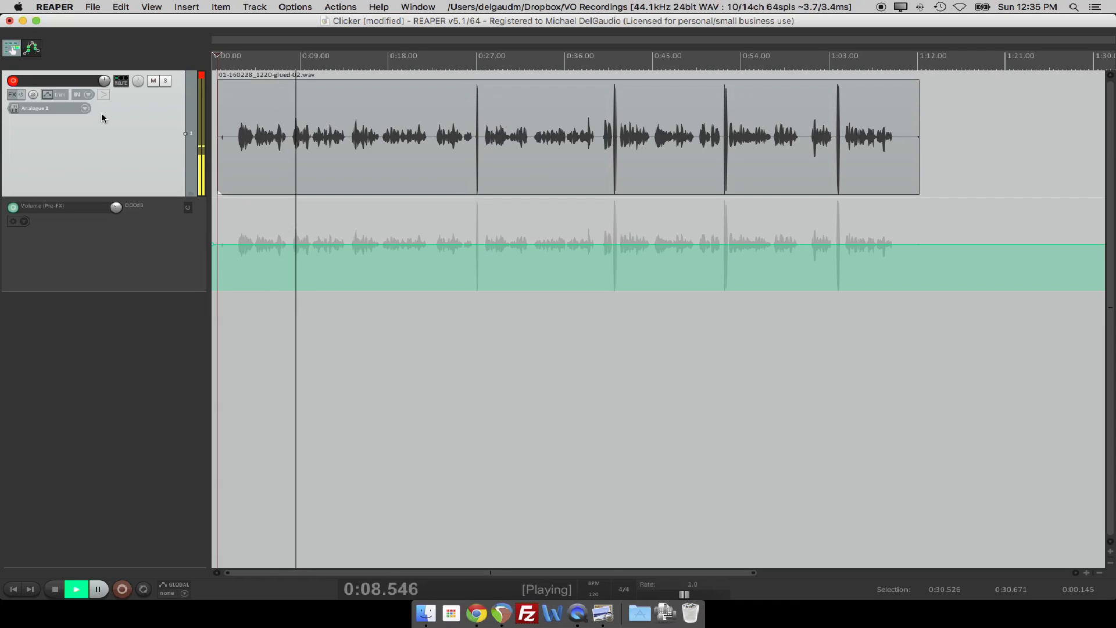
Audition the opening of the voice recording on track 1
key(space)
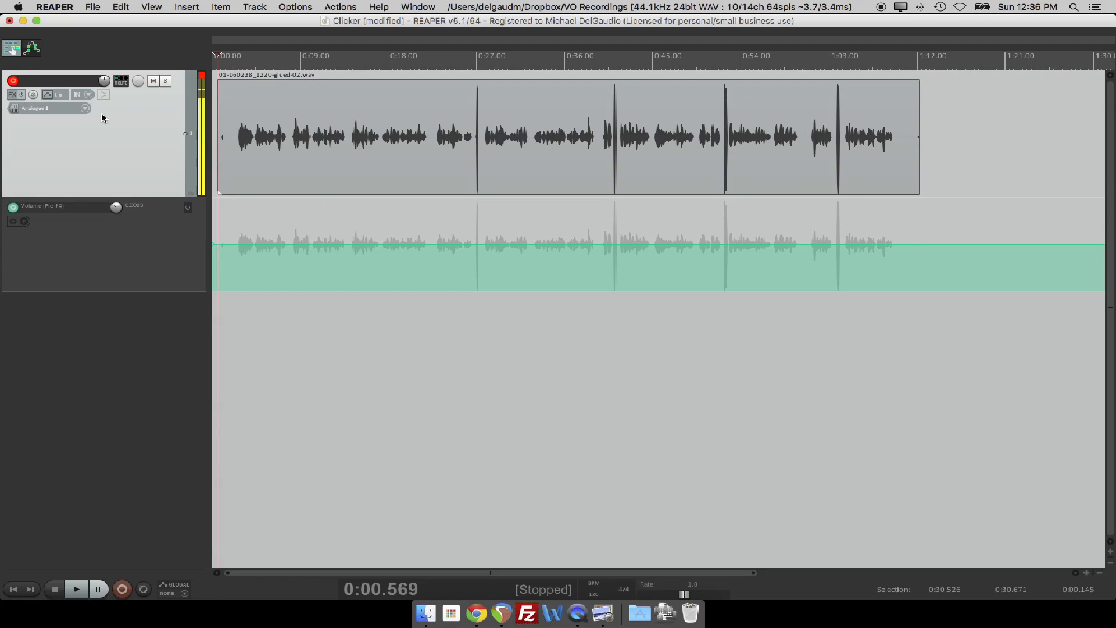
key(space)
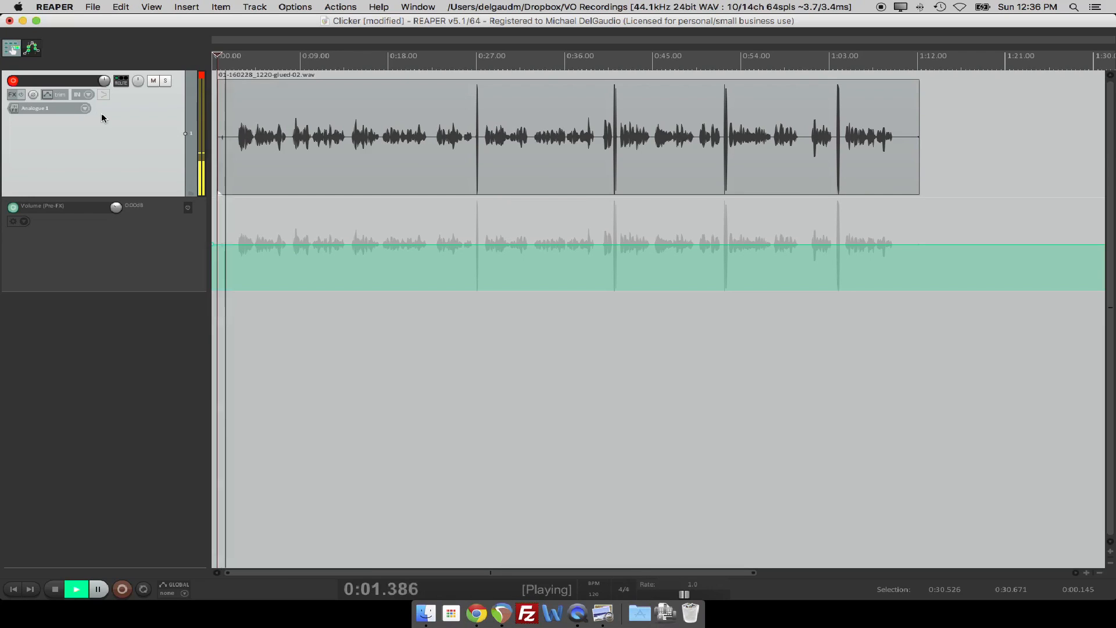
key(space)
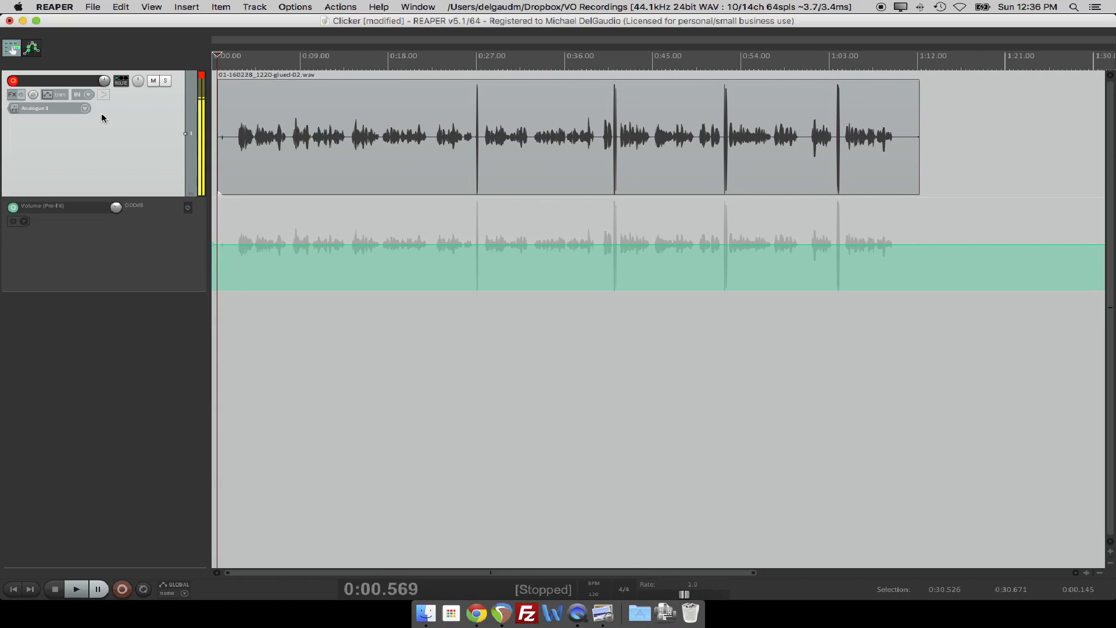
key(space)
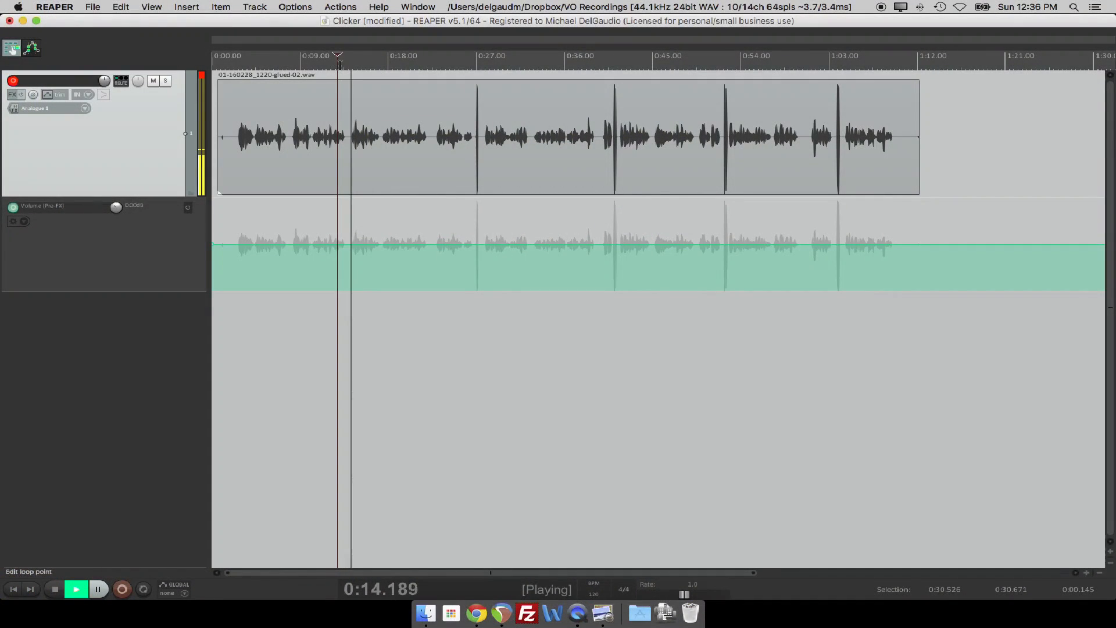
Audition the voice recording in short passes from about the 12.8-second mark
key(space)
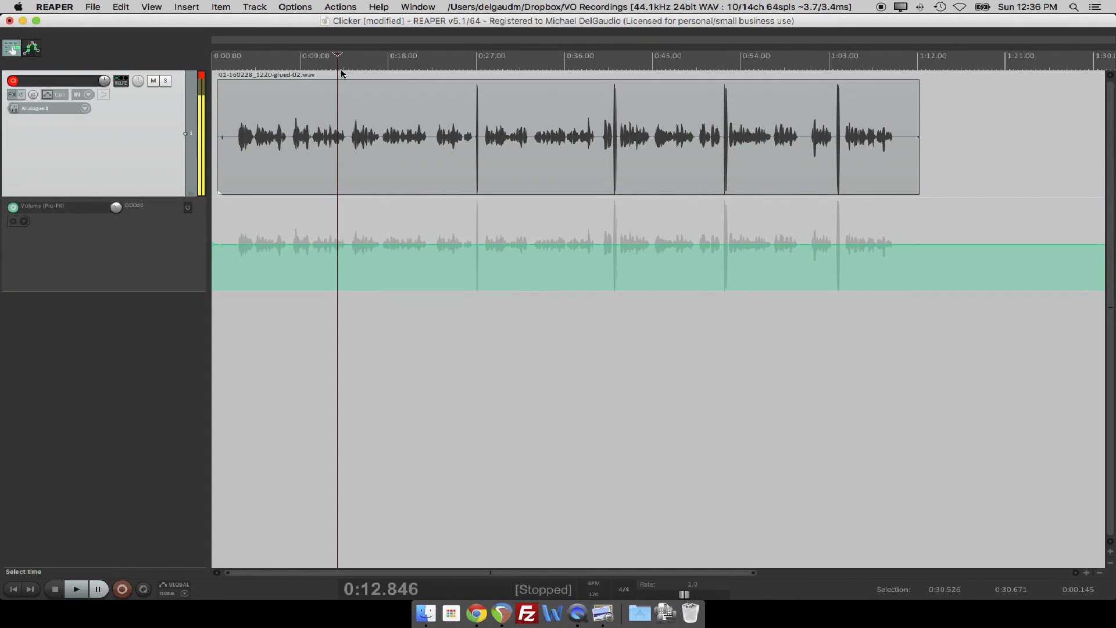
key(space)
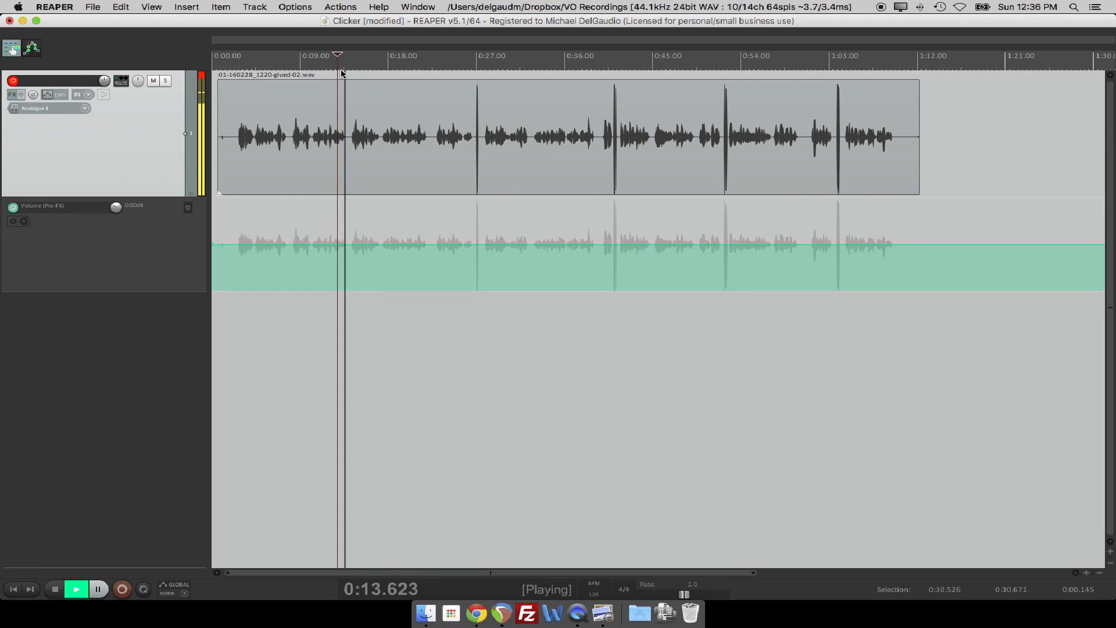
key(space)
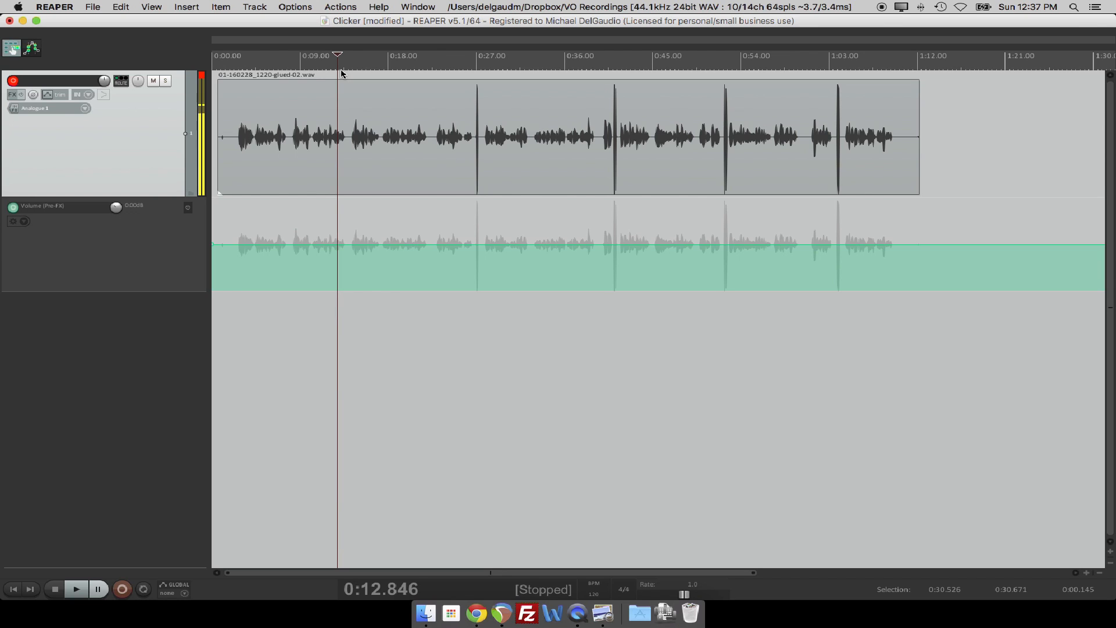
key(space)
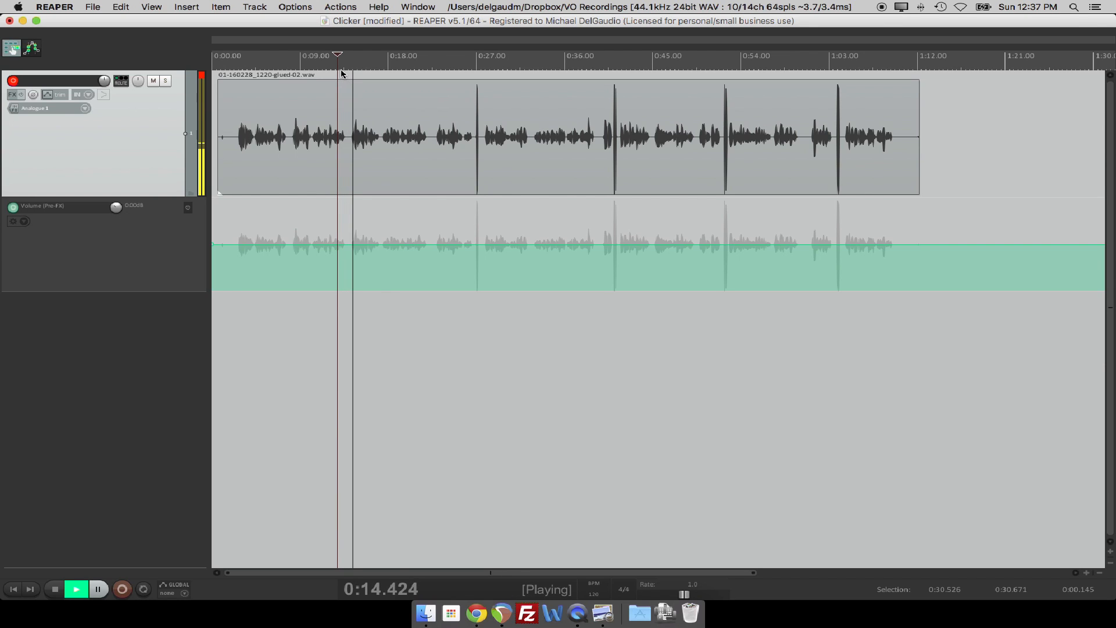
key(space)
key(space)
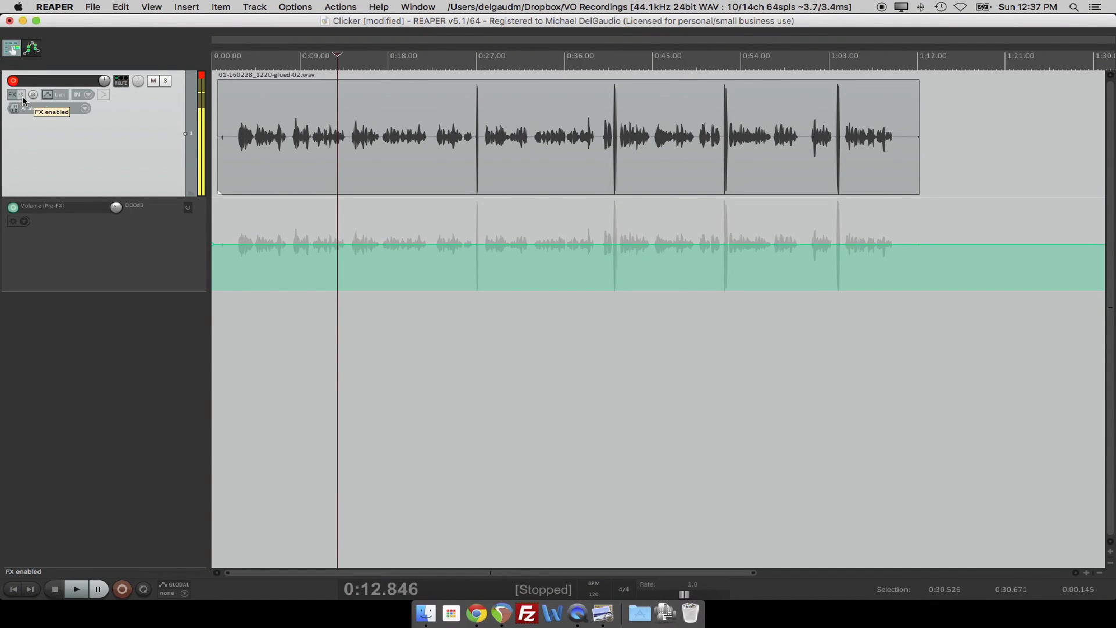
Add the VST: ReaGate (Cockos) effect to track 1
click(16, 96)
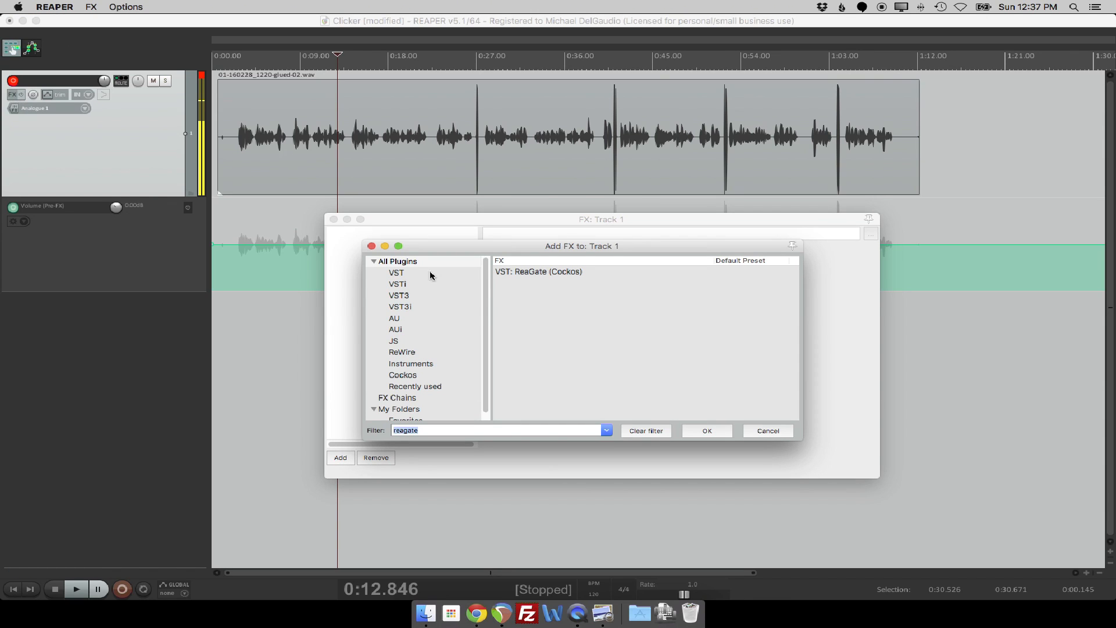
click(514, 273)
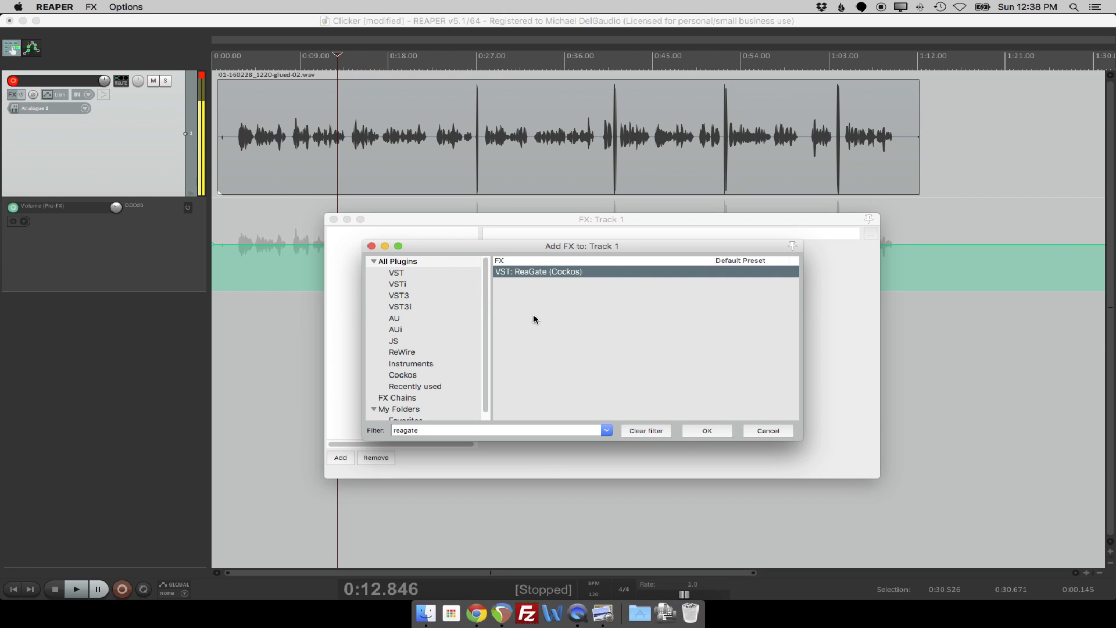
click(708, 430)
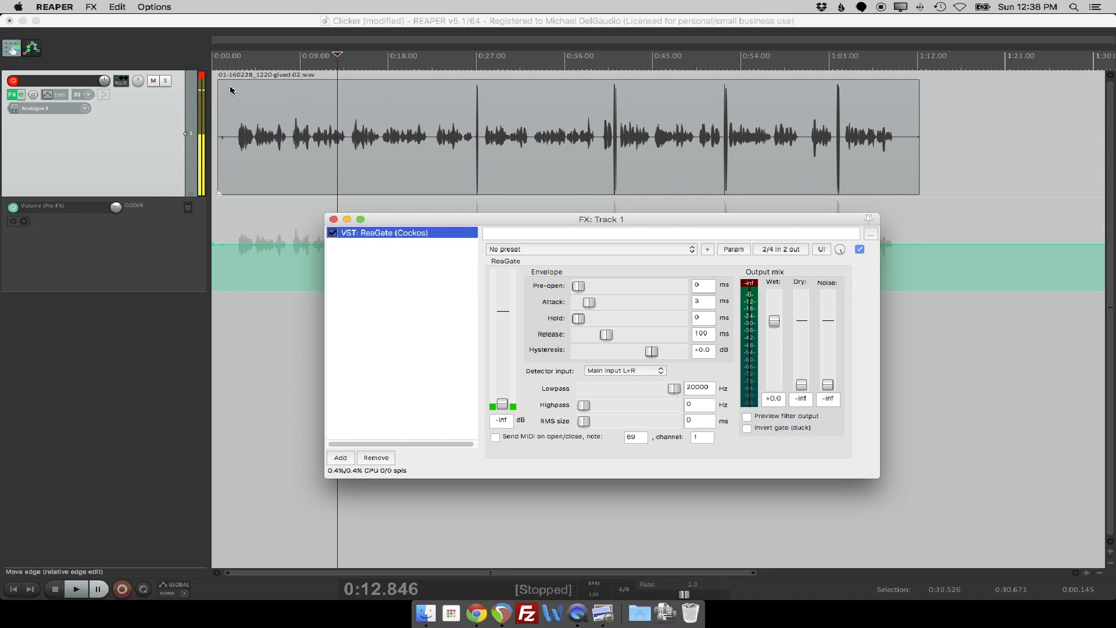
Play the voice recording from its start through ReaGate and set the gate threshold to about -41.9 dB
click(217, 64)
key(space)
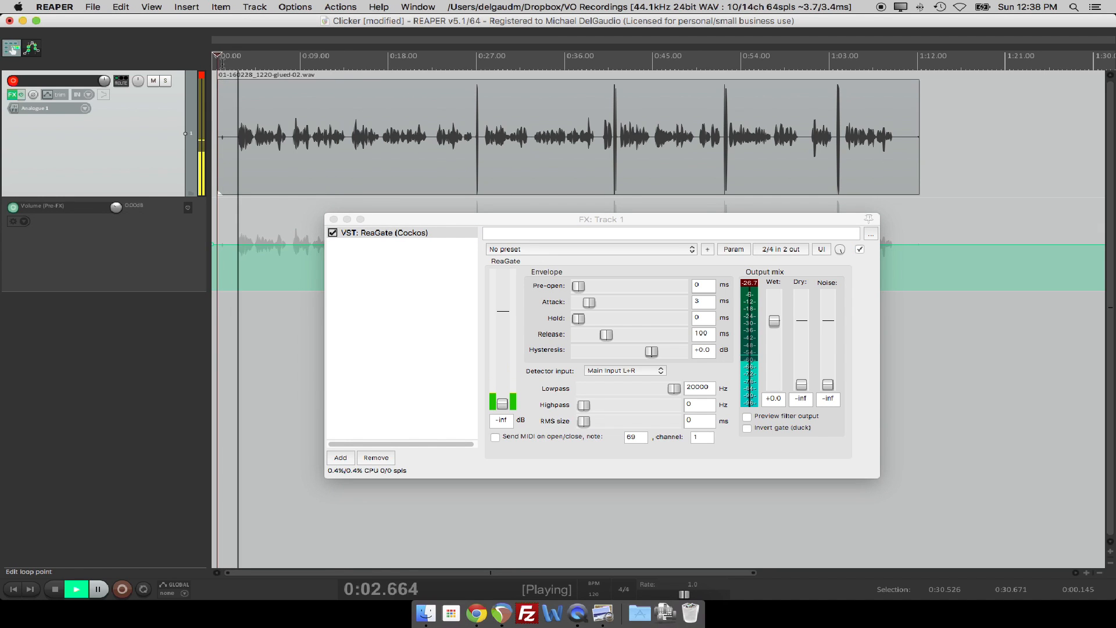
key(space)
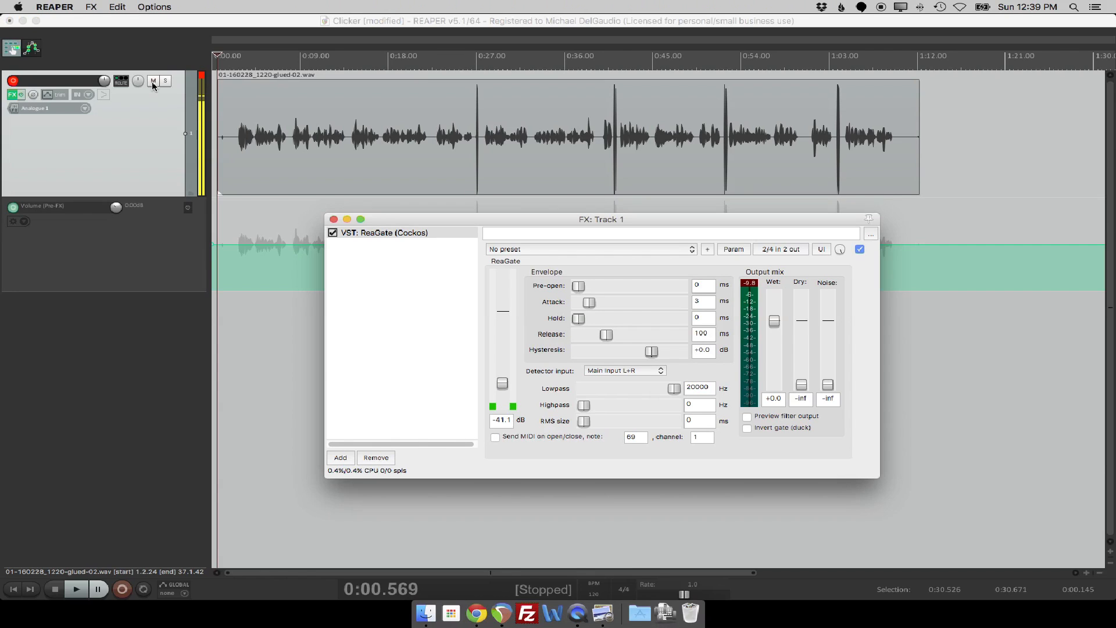
click(236, 82)
key(space)
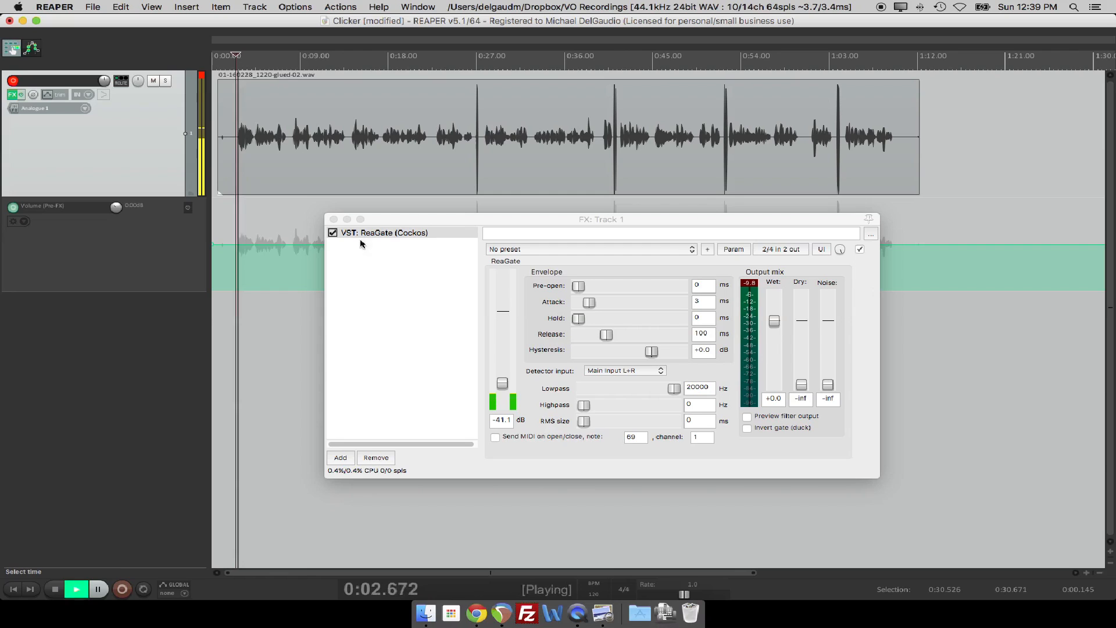
key(space)
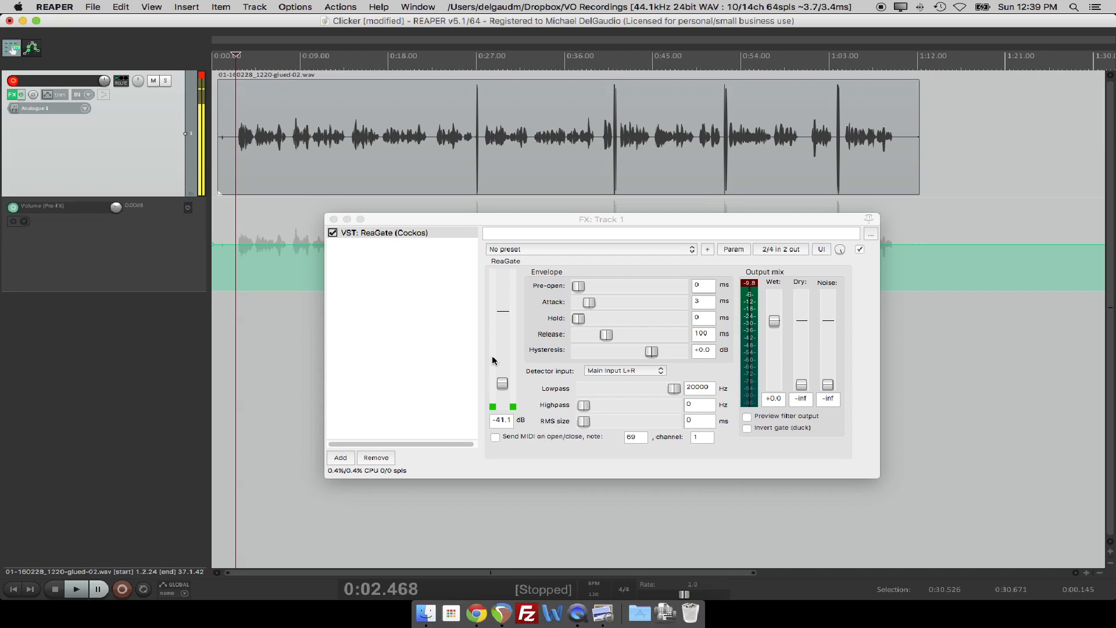
mouse_move(503, 383)
mouse_down()
mouse_move(501, 361)
mouse_move(500, 387)
mouse_up()
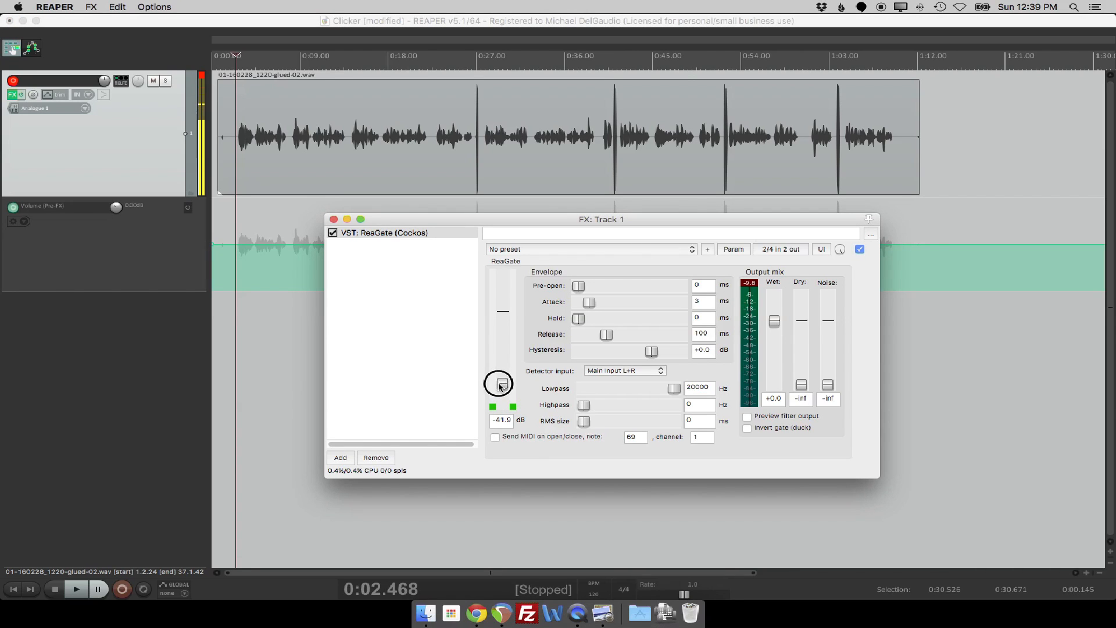
Record a new clip about 7 seconds long on track 1, starting just after the voice recording at about 1:12.9
click(925, 146)
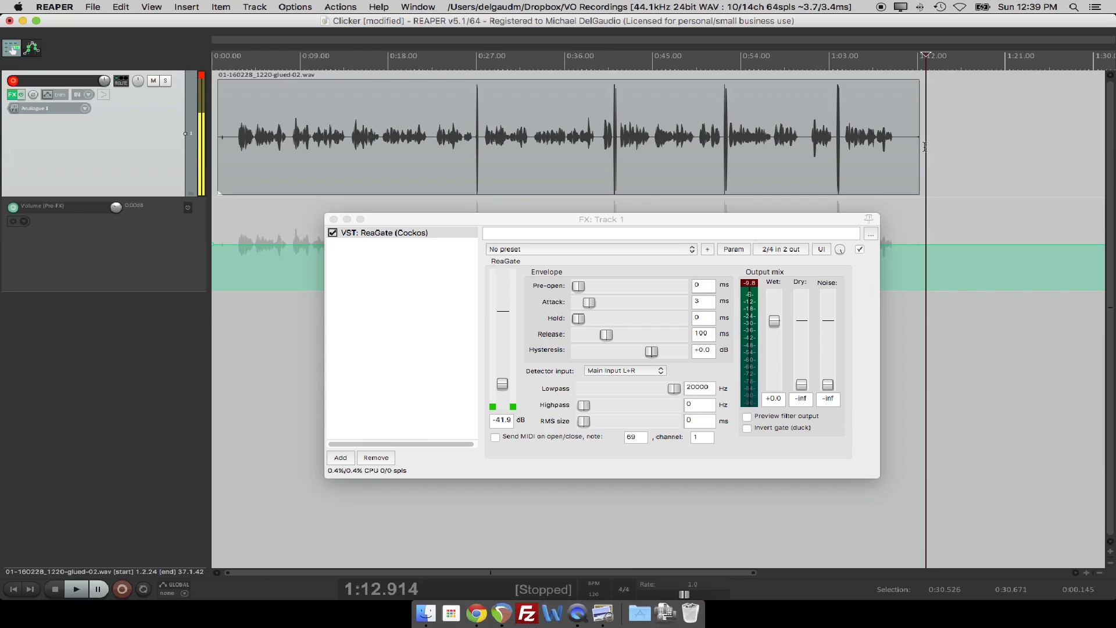
key(super+r)
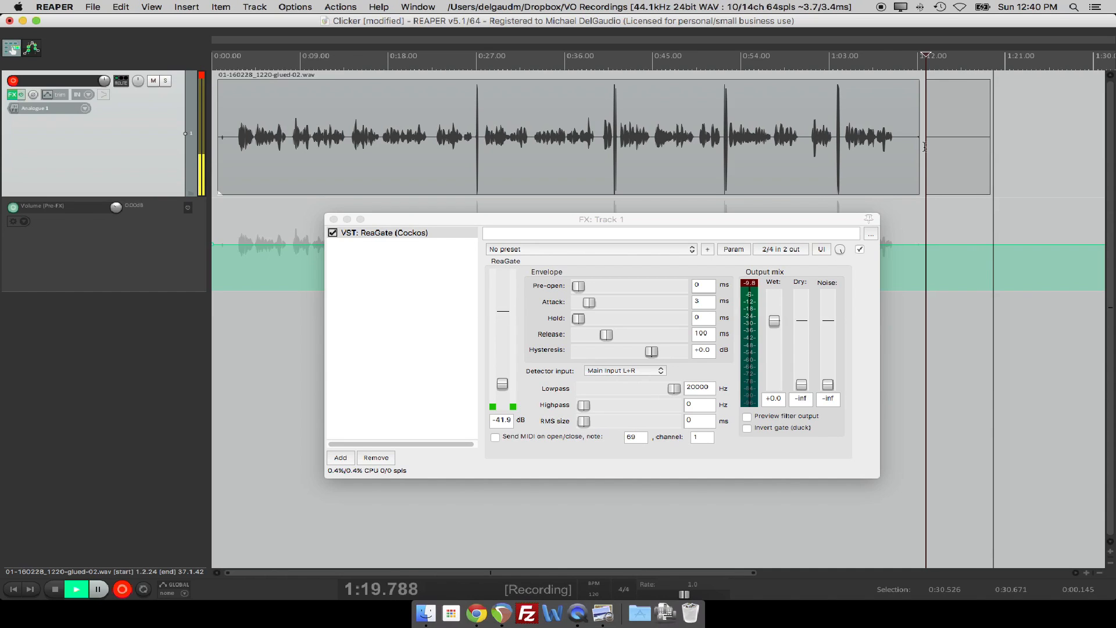
key(space)
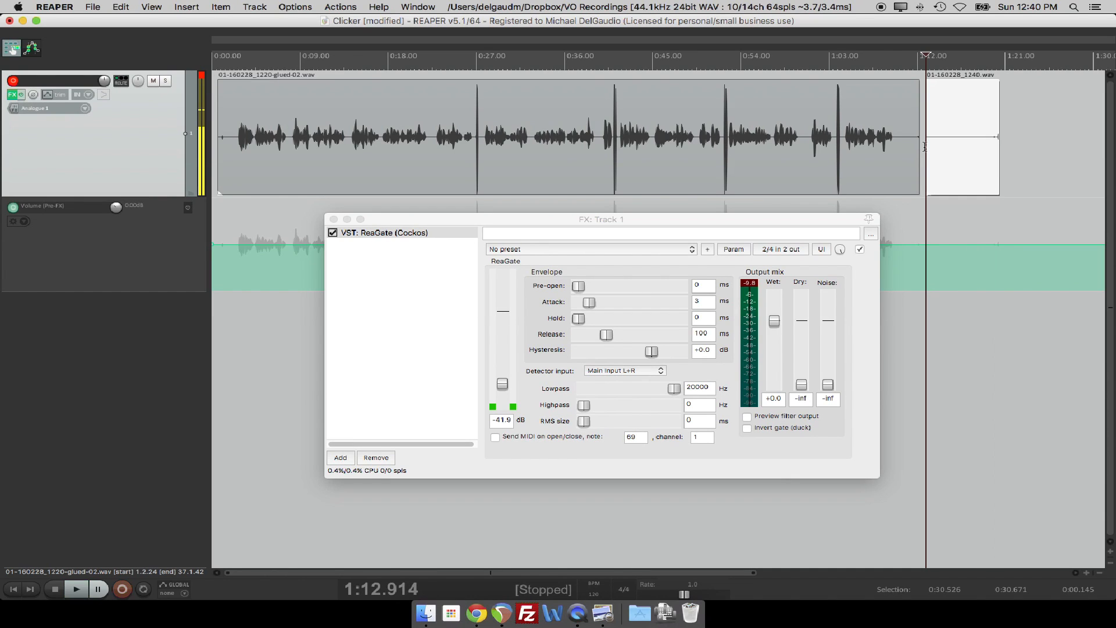
Close the effects window, bypass the track's effects and audition the newly recorded clip without the gate
click(12, 95)
click(21, 95)
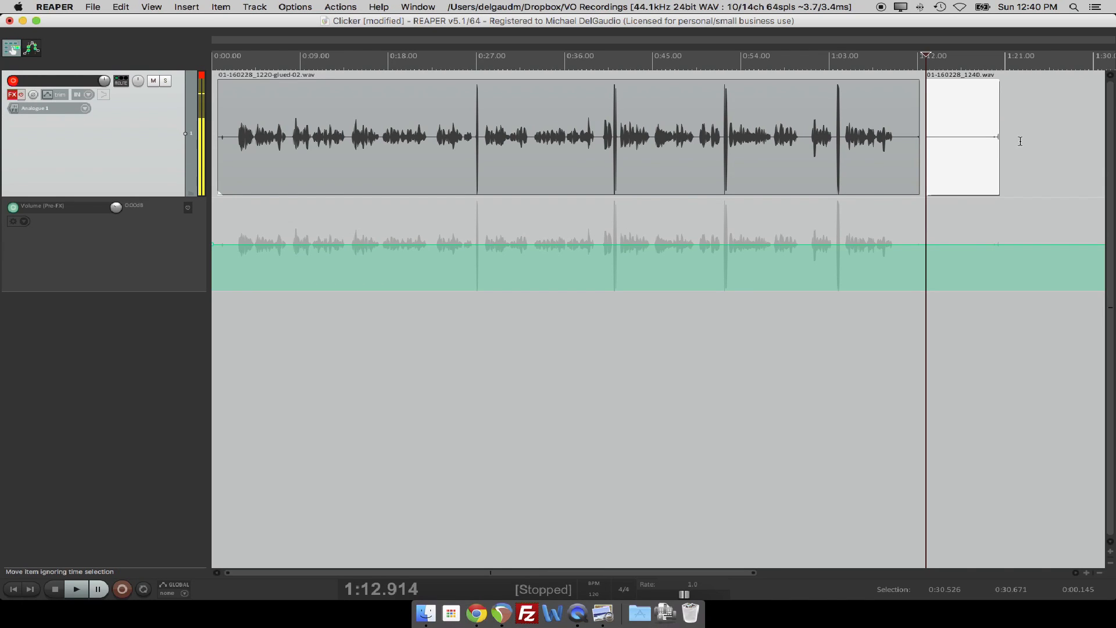
key(space)
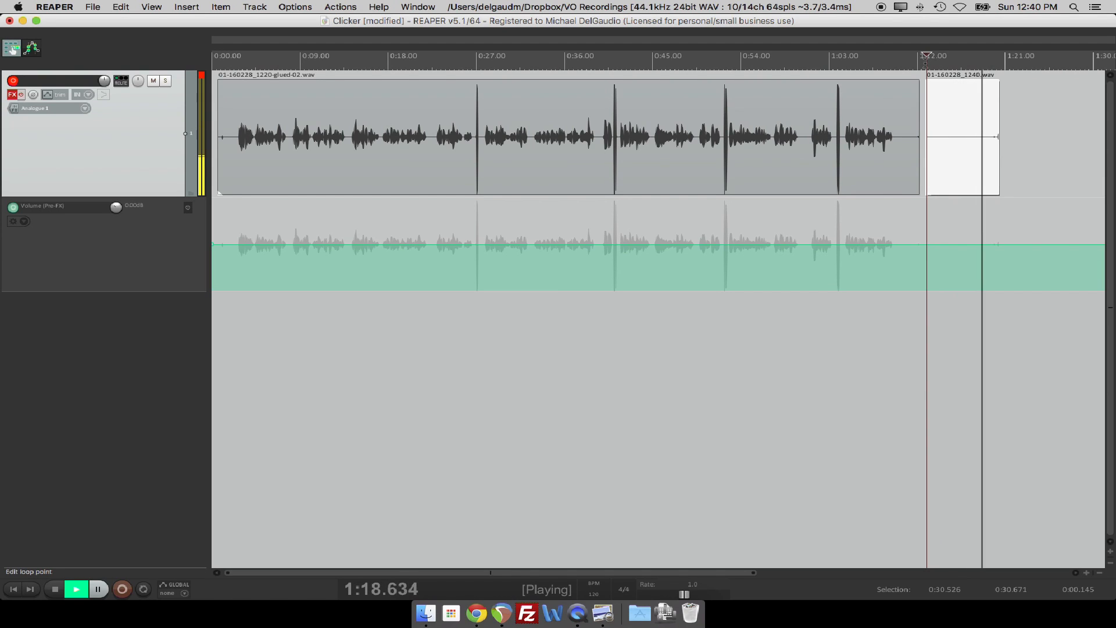
key(space)
key(space)
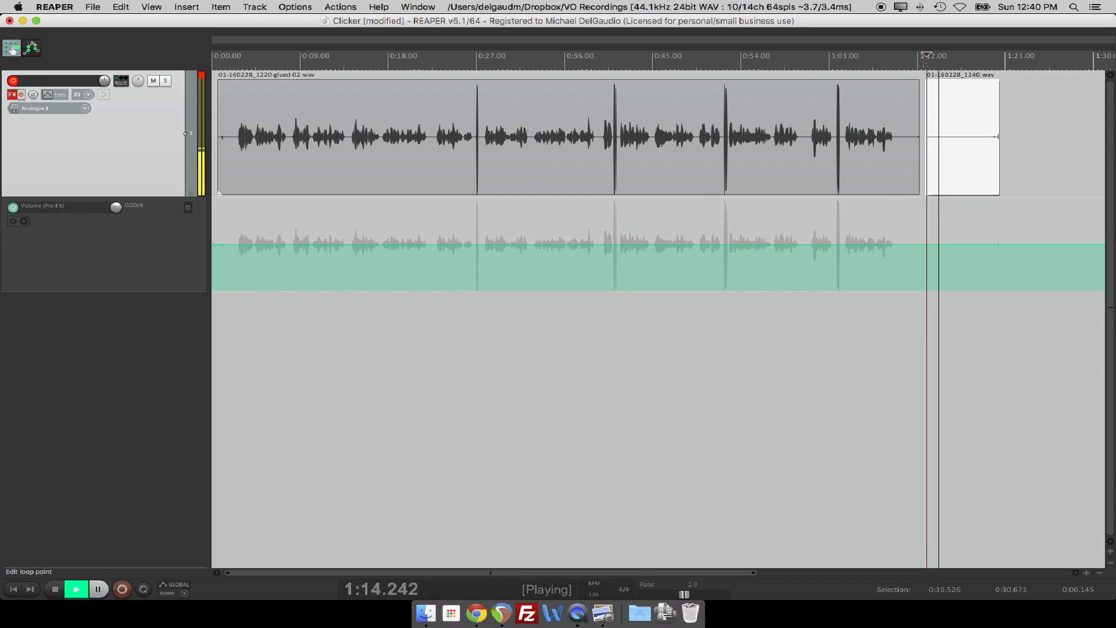
key(space)
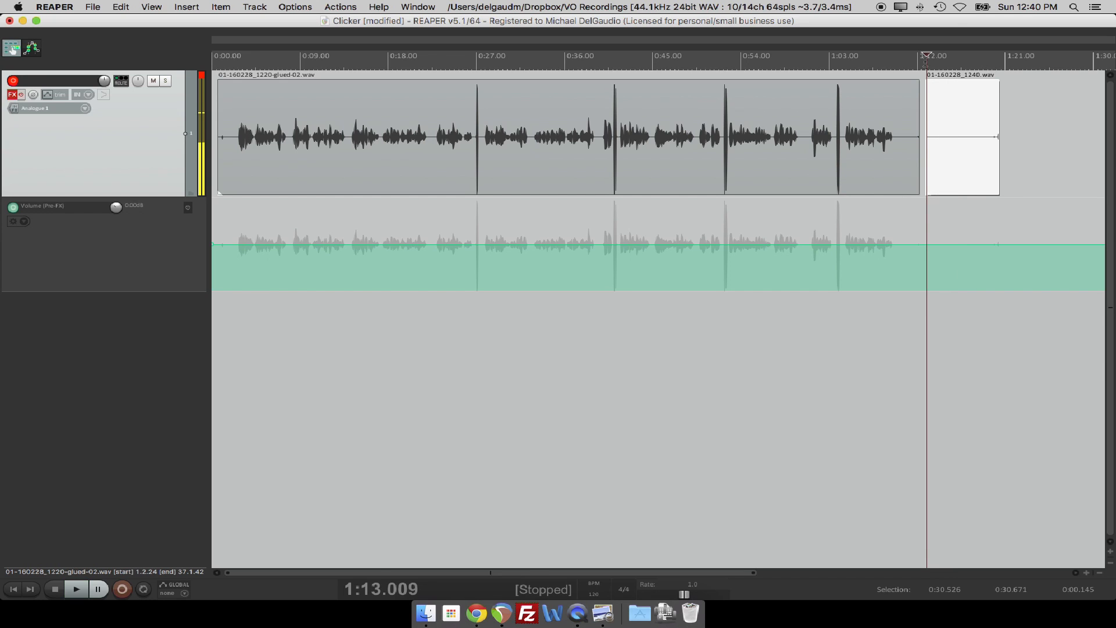
key(space)
key(space)
key(space)
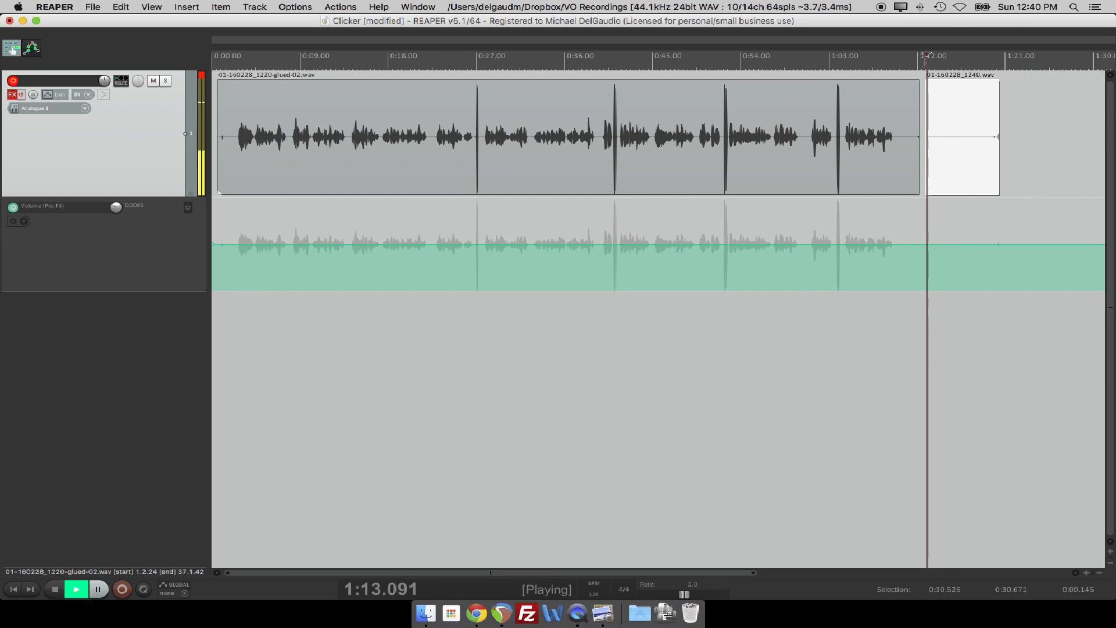
key(space)
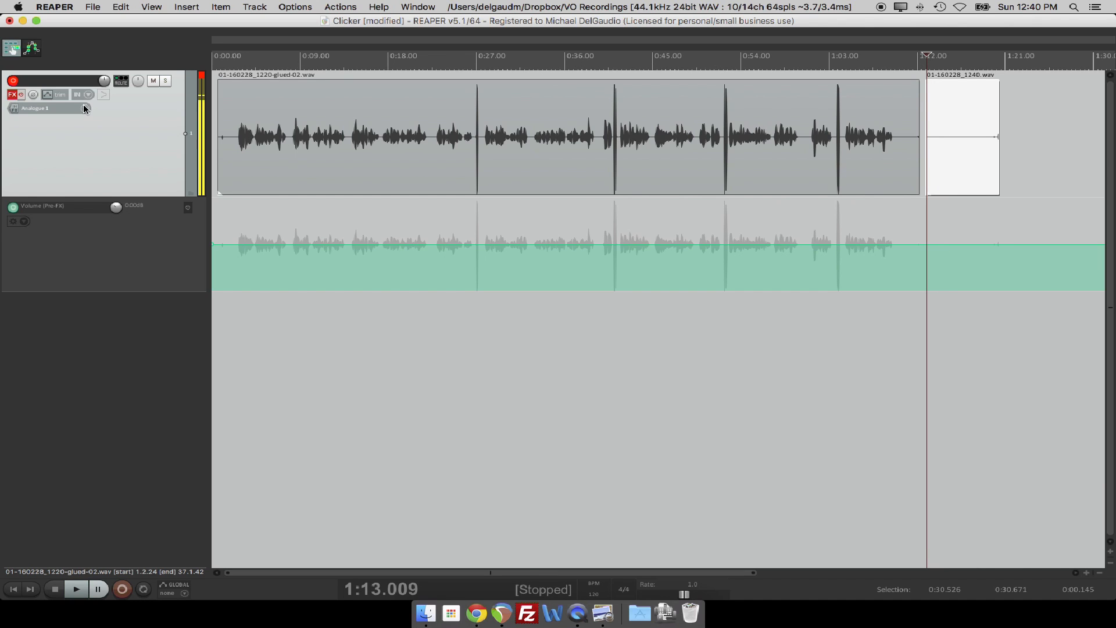
Re-enable the track's effects, lower the ReaGate threshold to -inf dB and audition the new clip
click(11, 95)
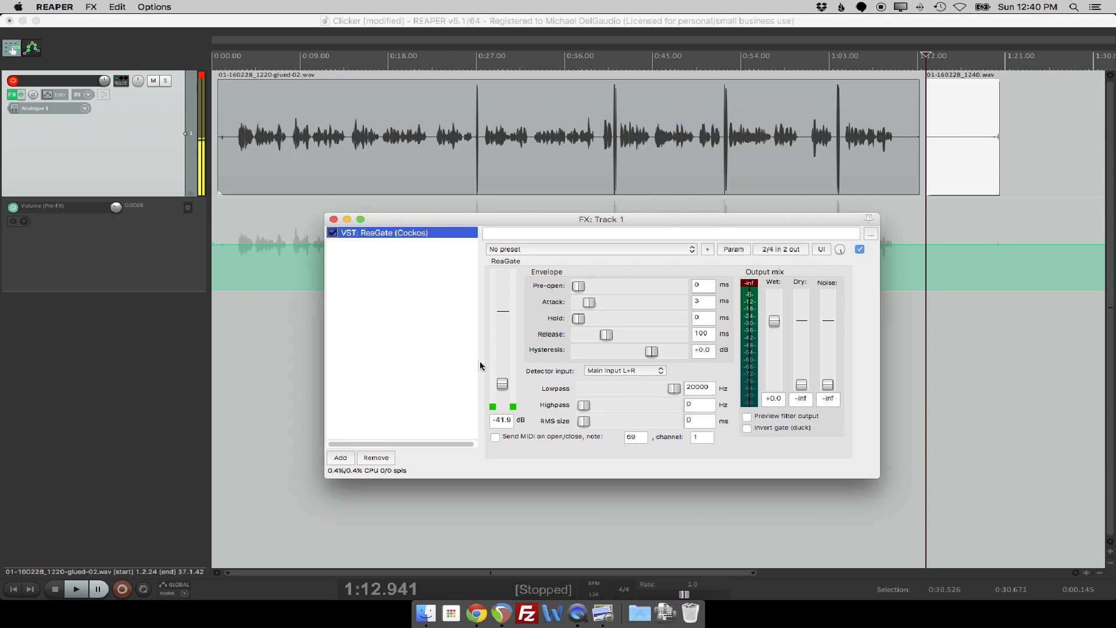
drag(502, 383, 502, 407)
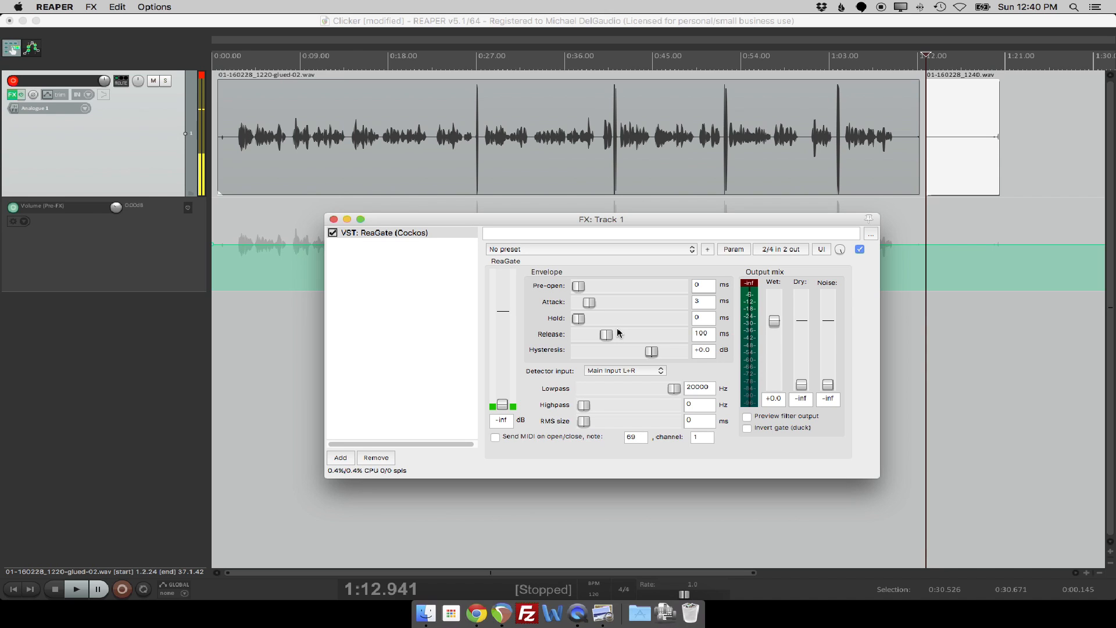
key(space)
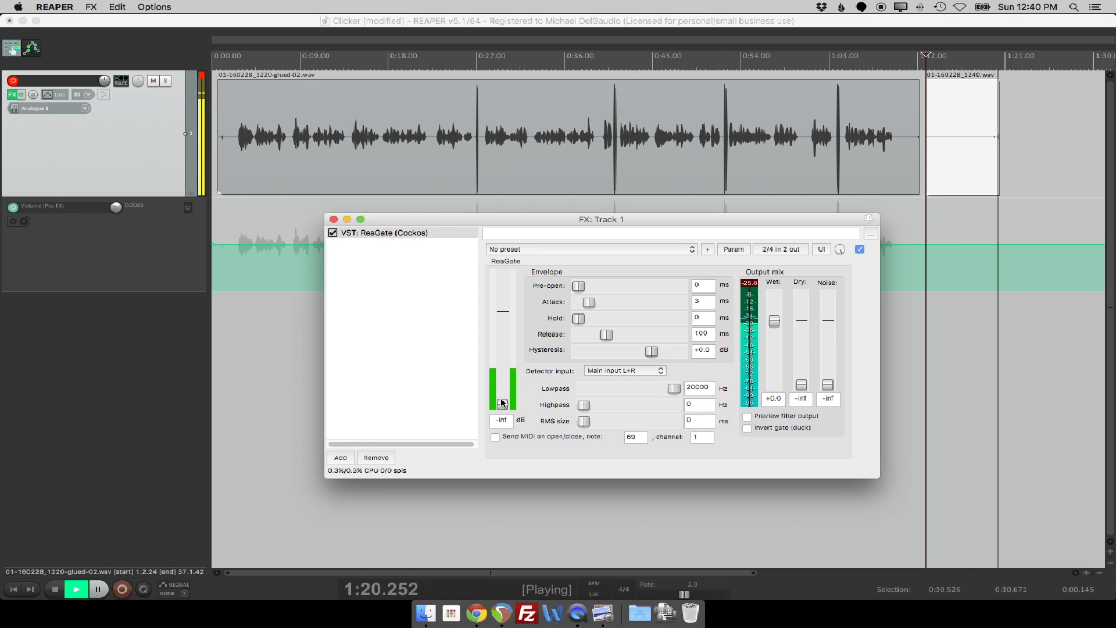
key(space)
key(space)
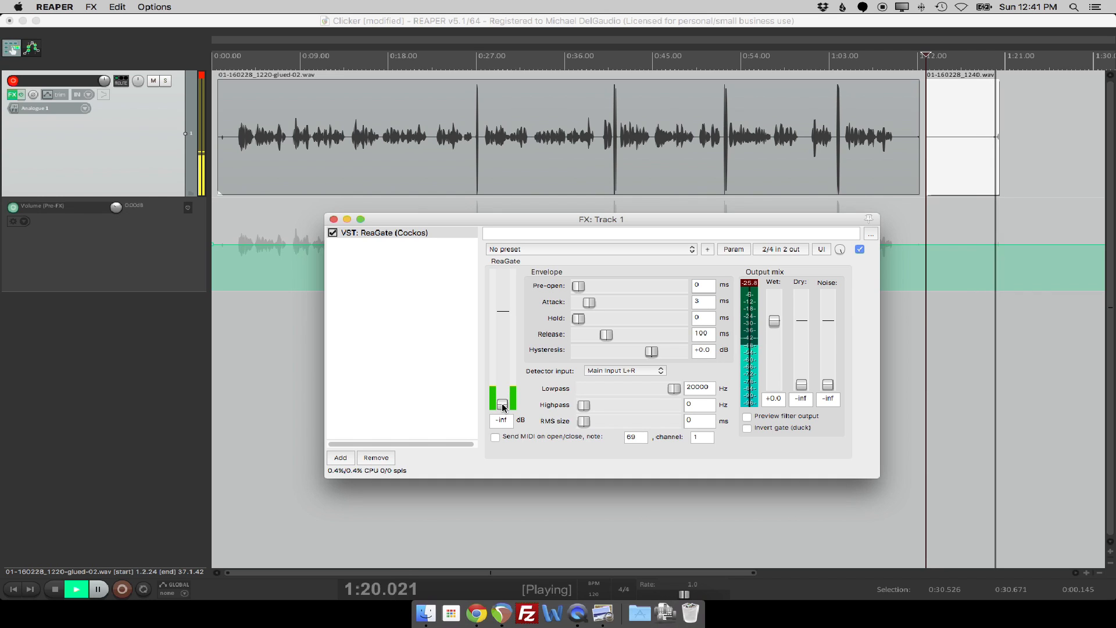
key(space)
Raise the ReaGate threshold to -58.9 dB and further to -42.4 dB while auditioning the new clip
drag(504, 407, 504, 396)
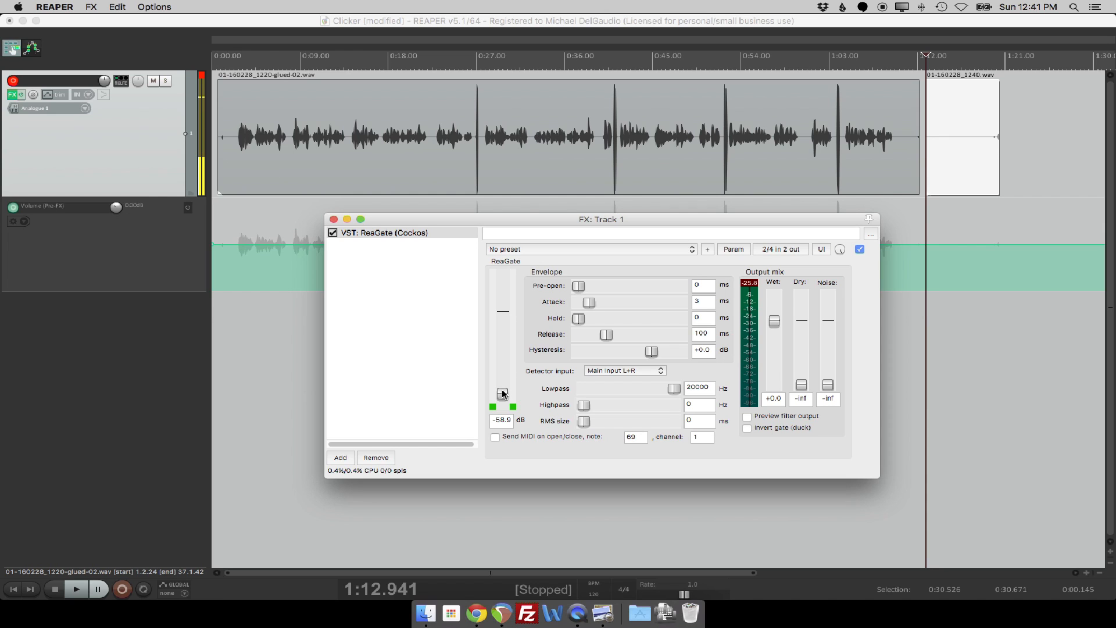
key(space)
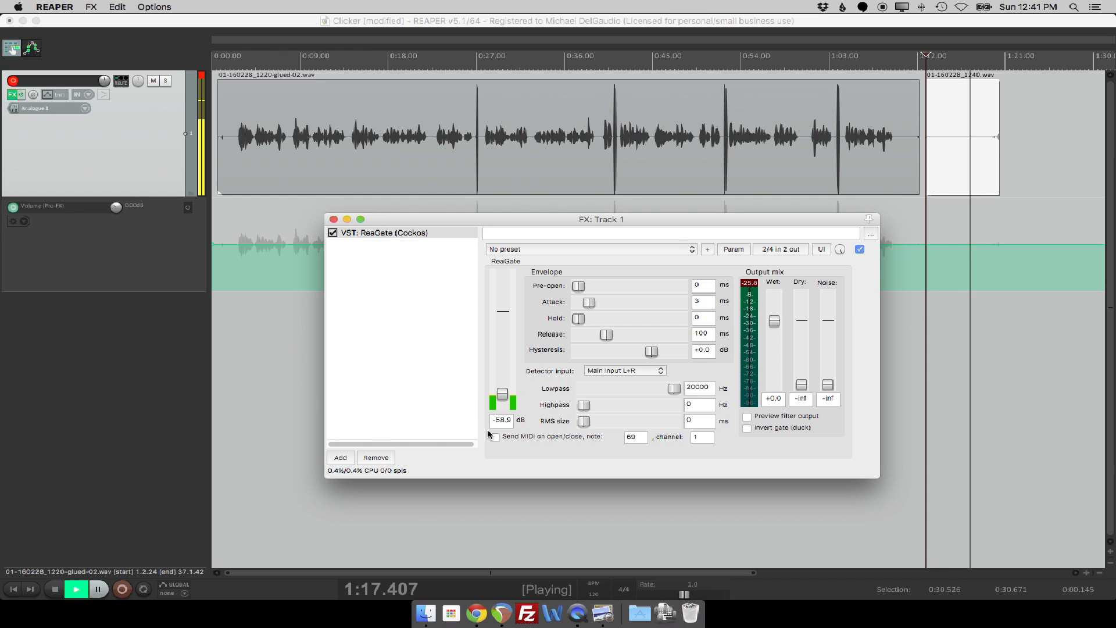
drag(506, 400, 505, 388)
key(space)
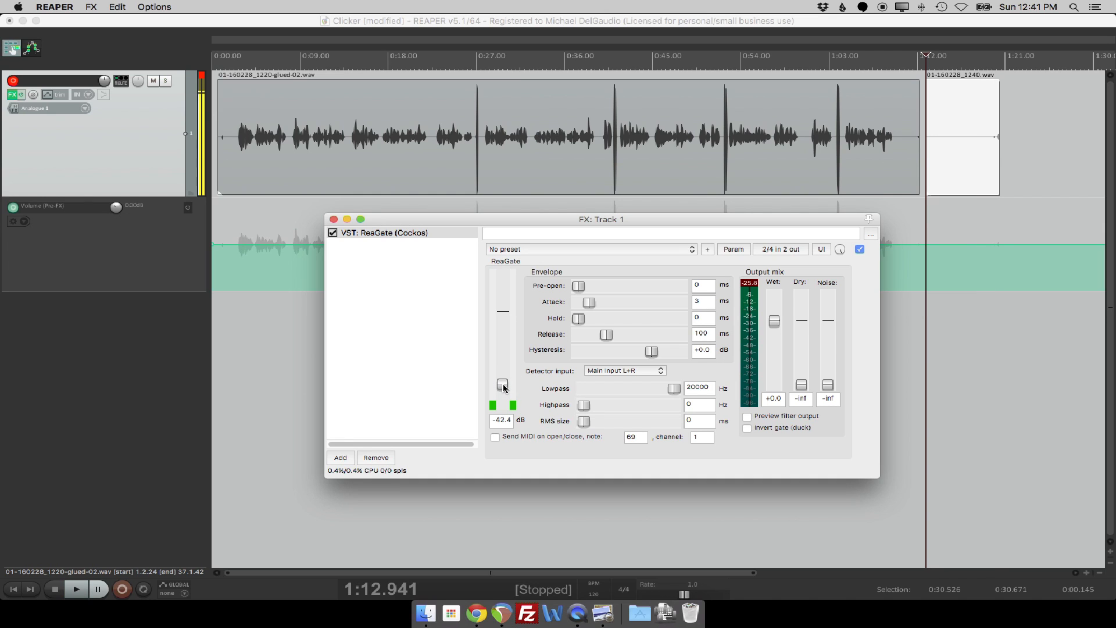
key(space)
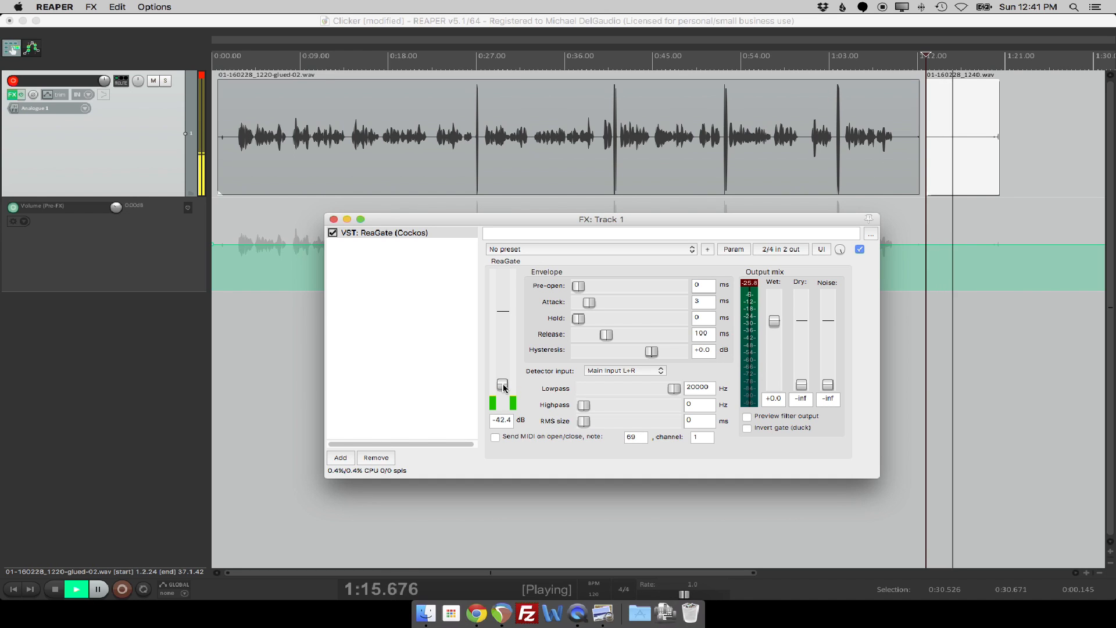
key(space)
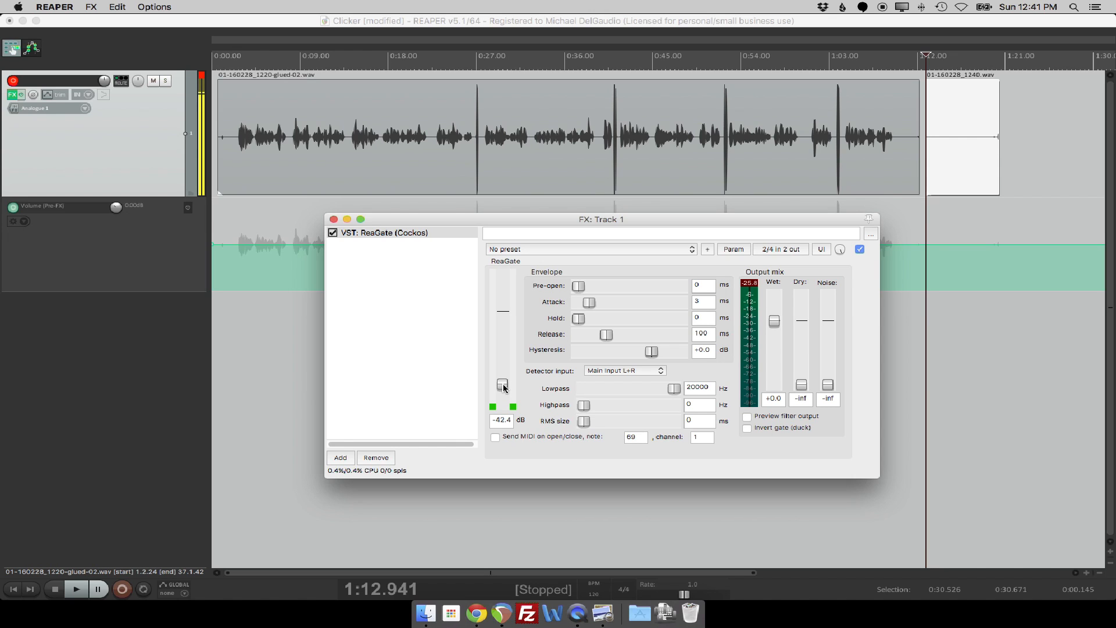
Audition the short test clip, followed by the voice recording from its start, with the gate active
key(space)
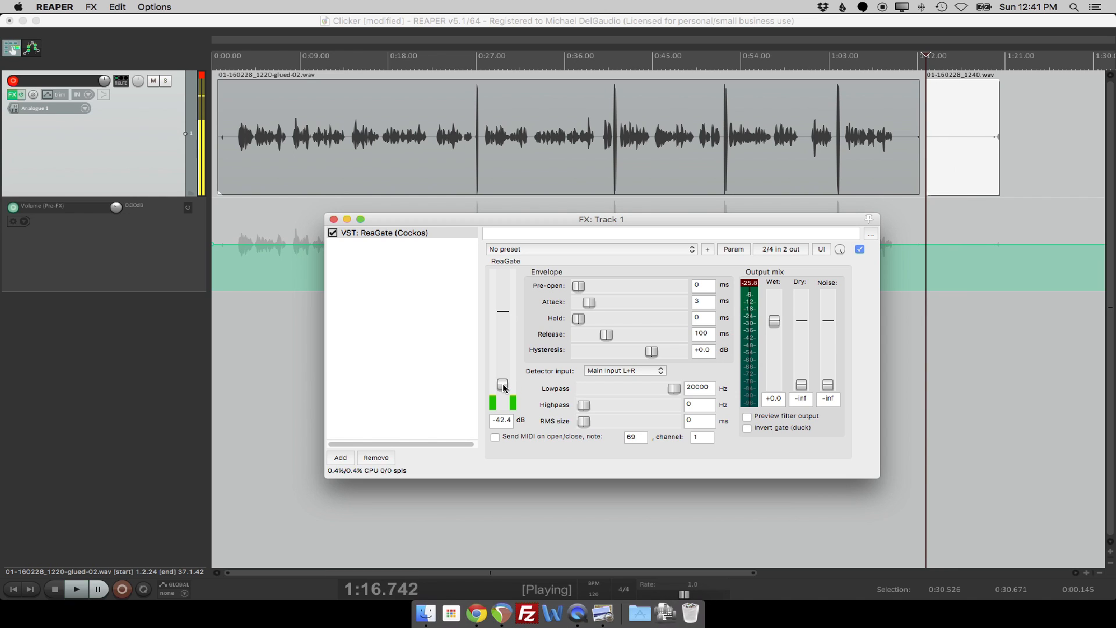
key(space)
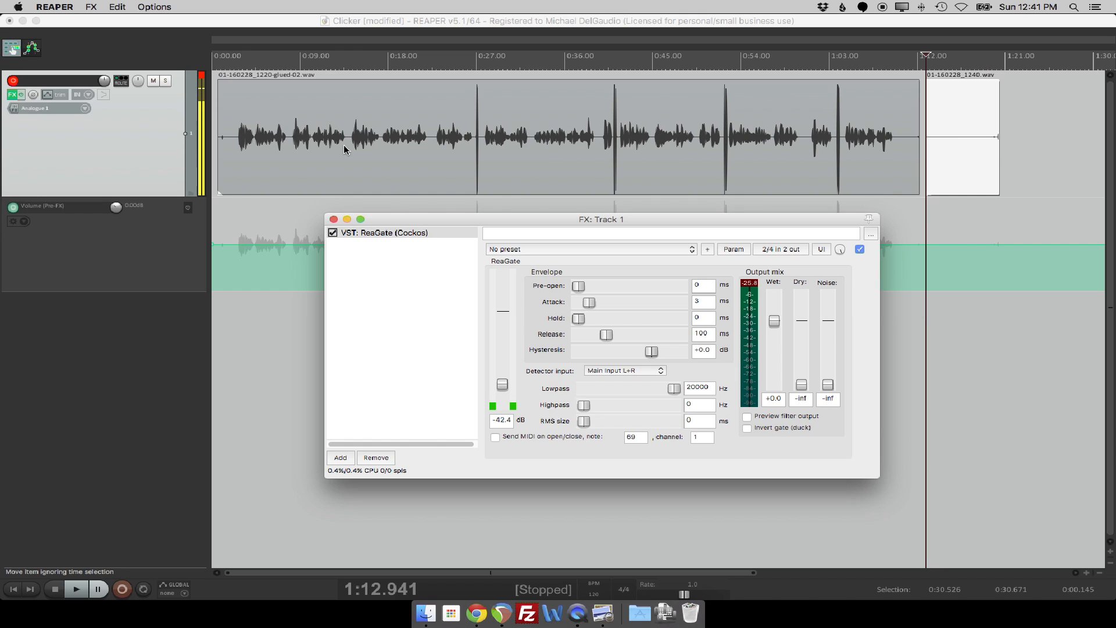
click(219, 55)
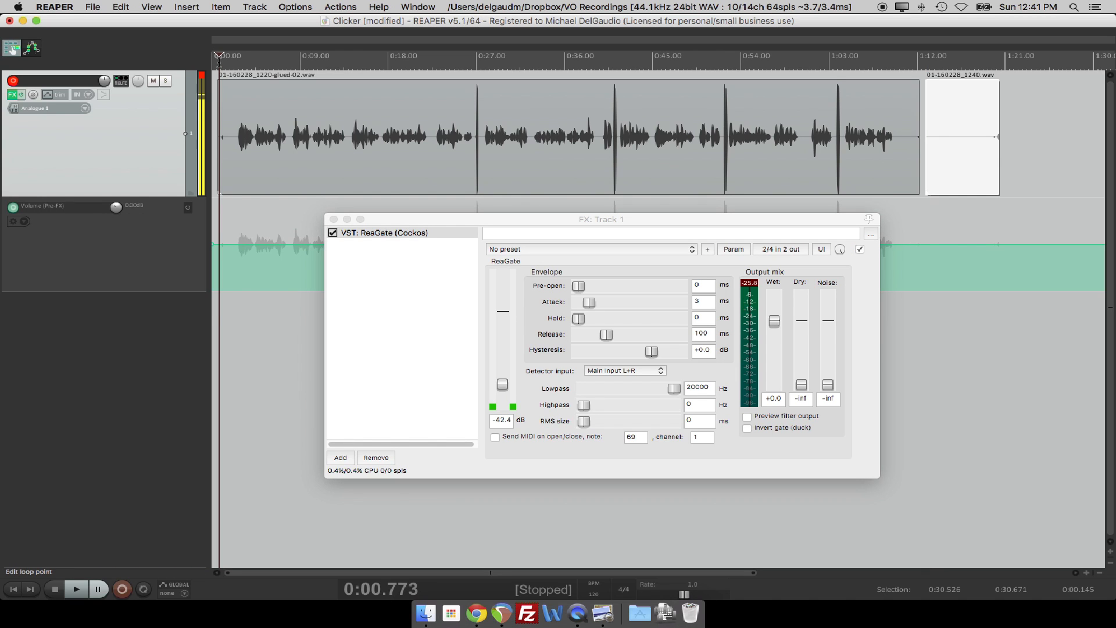
key(space)
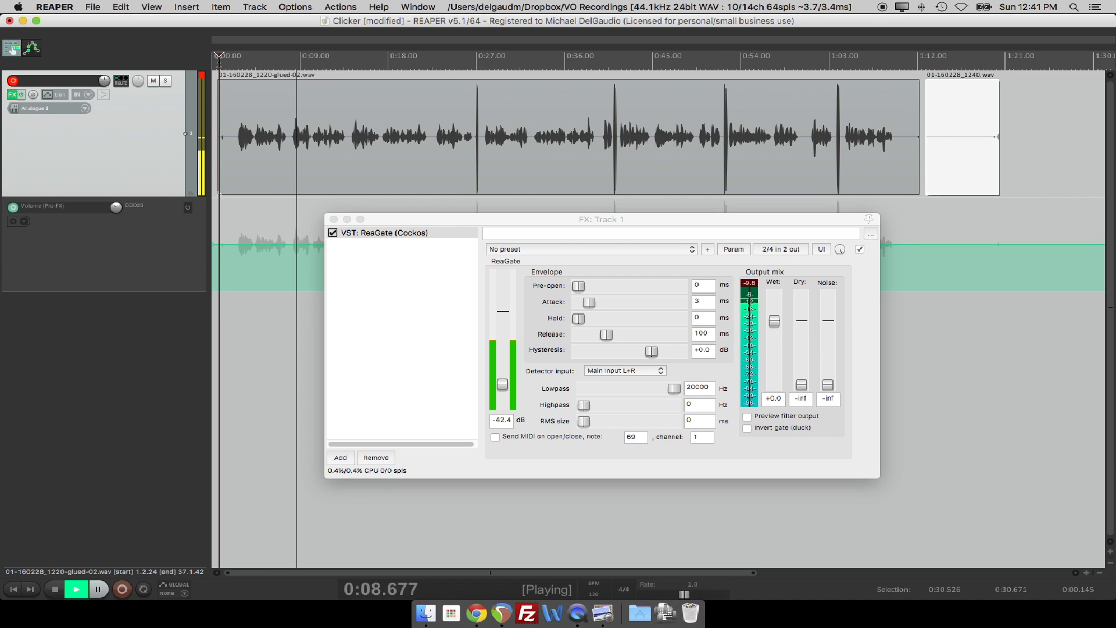
key(space)
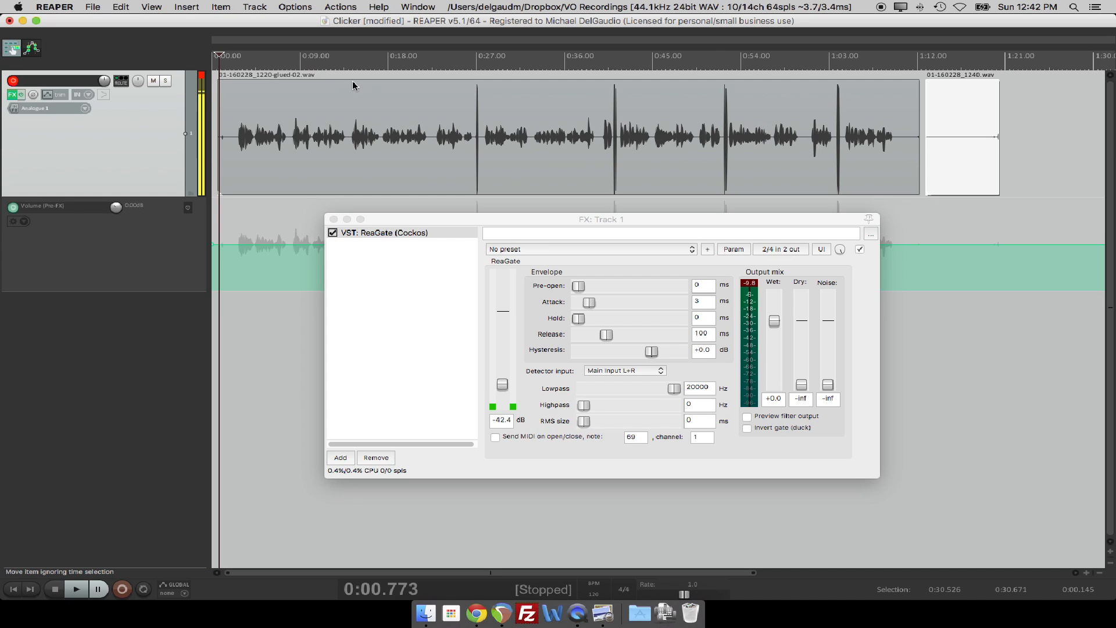
Audition the voice recording repeatedly from about 0:12.9 to hear how the gate cuts off the phrase ending
click(337, 62)
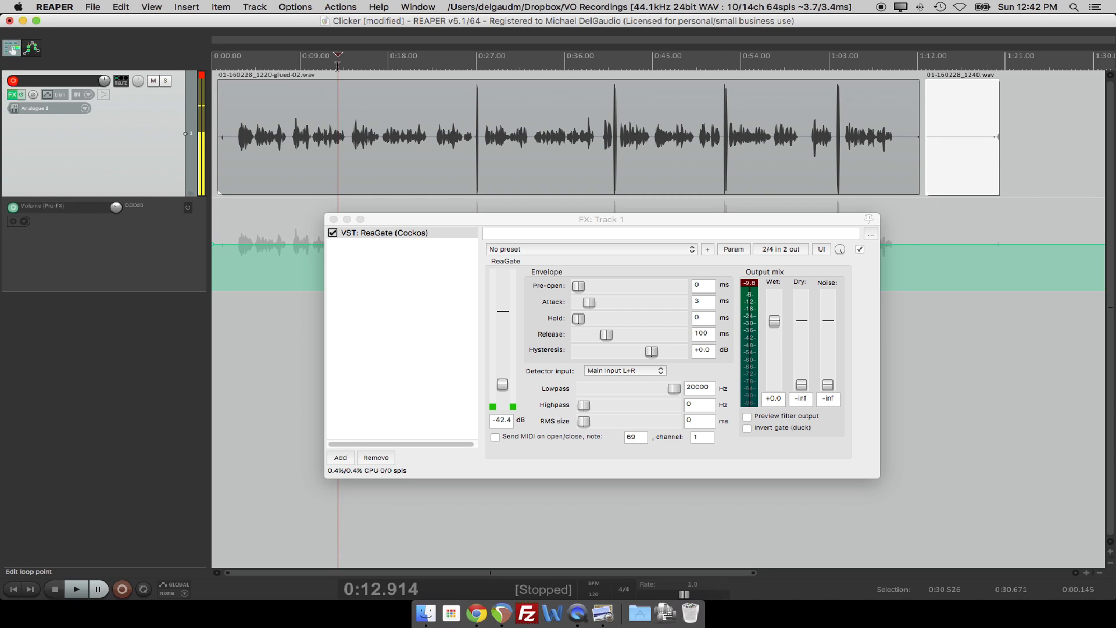
key(space)
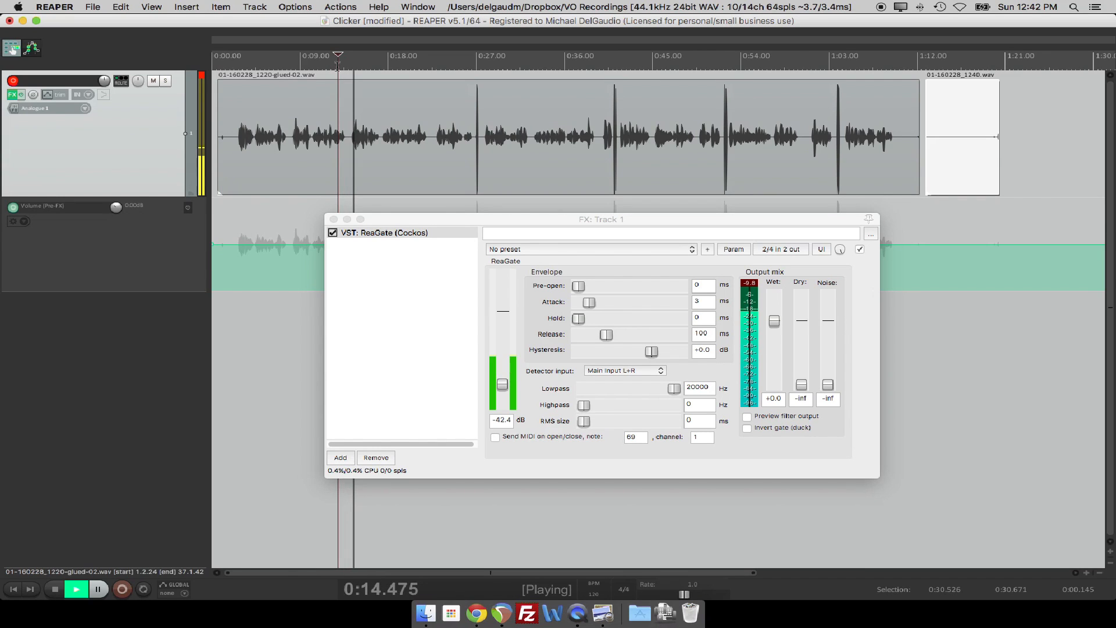
key(space)
key(space)
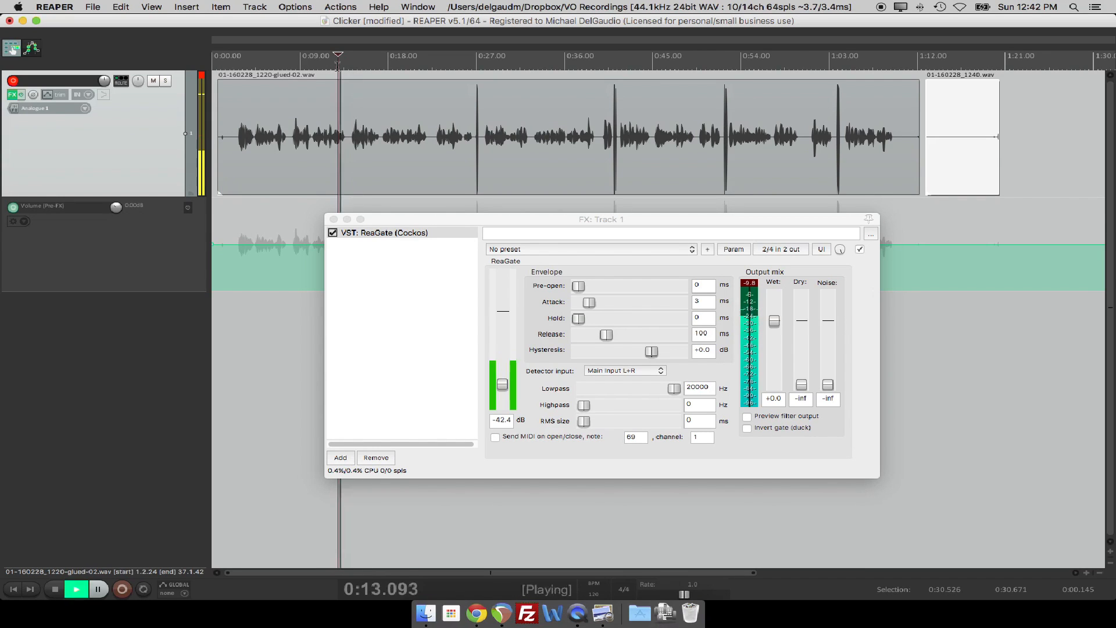
key(space)
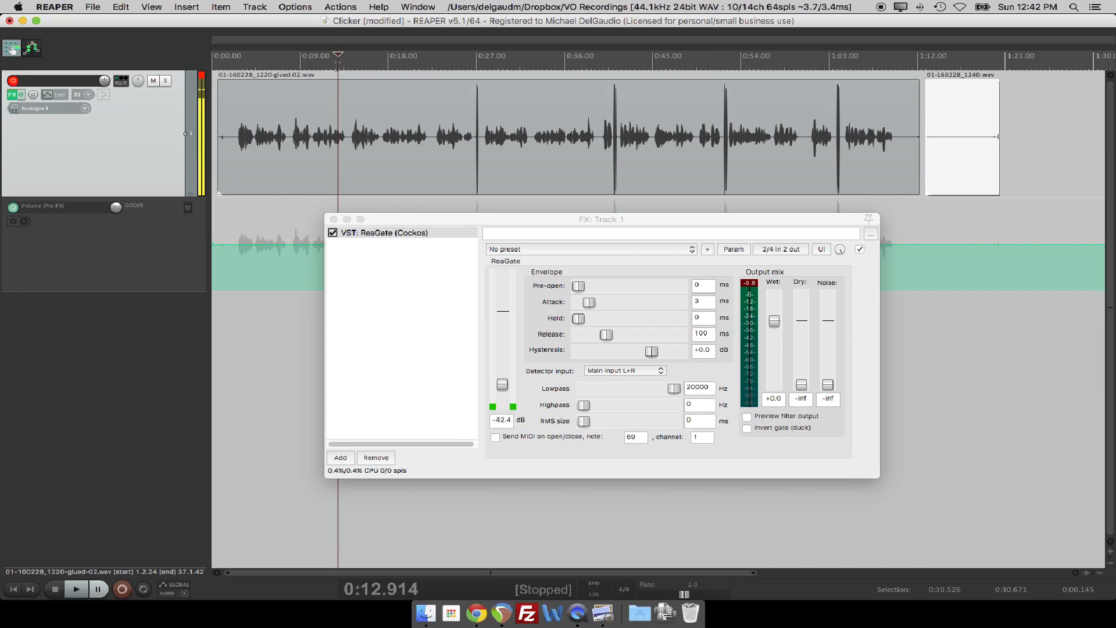
key(space)
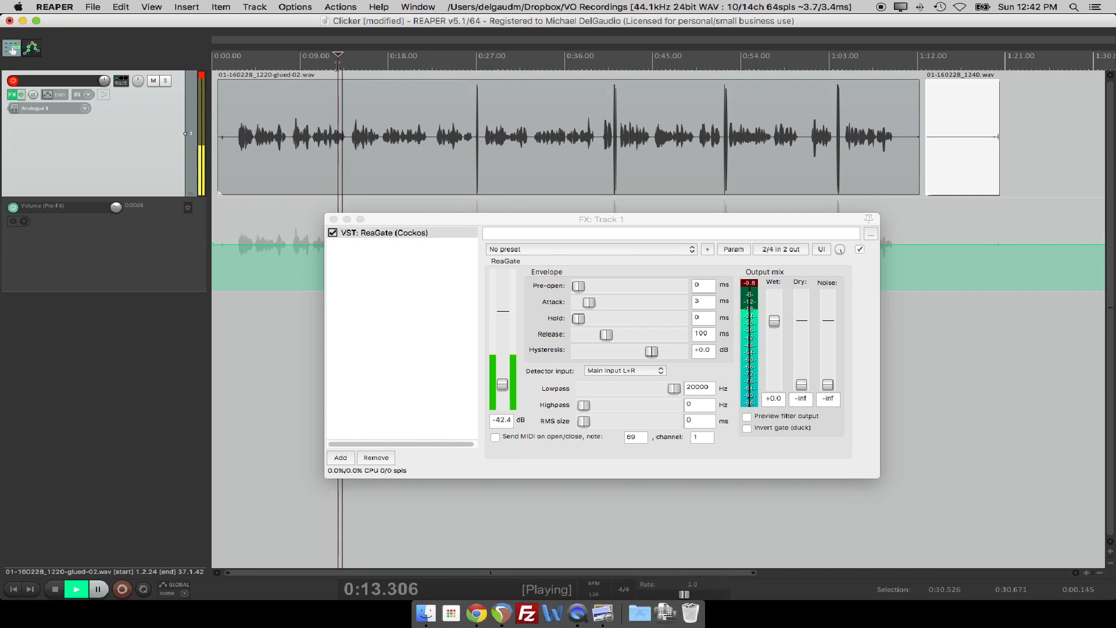
key(space)
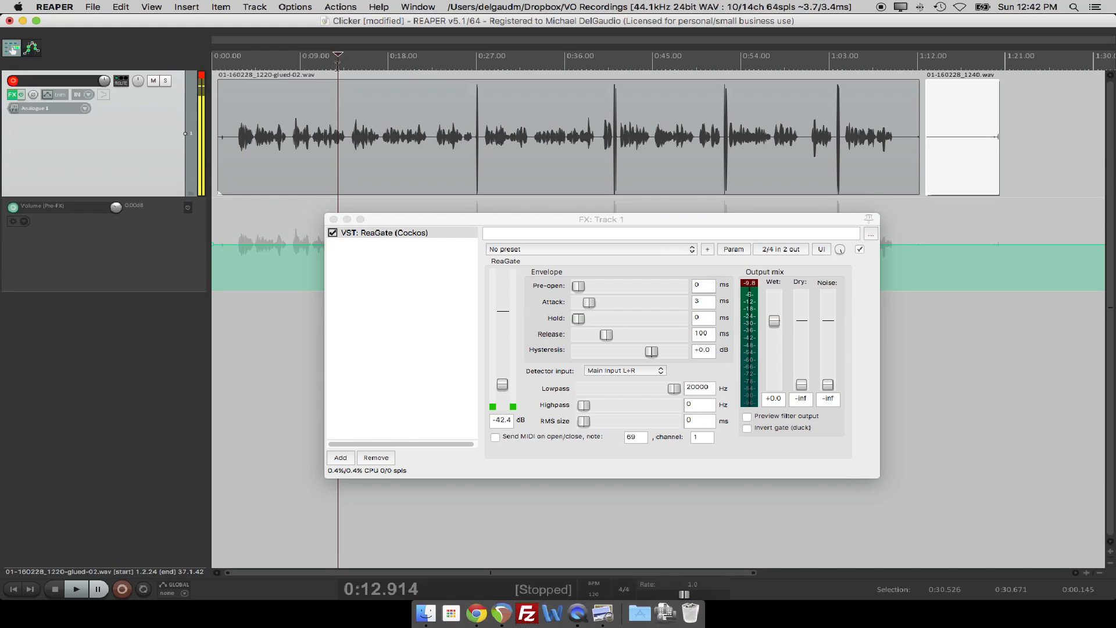
key(space)
key(space)
key(space)
key(space)
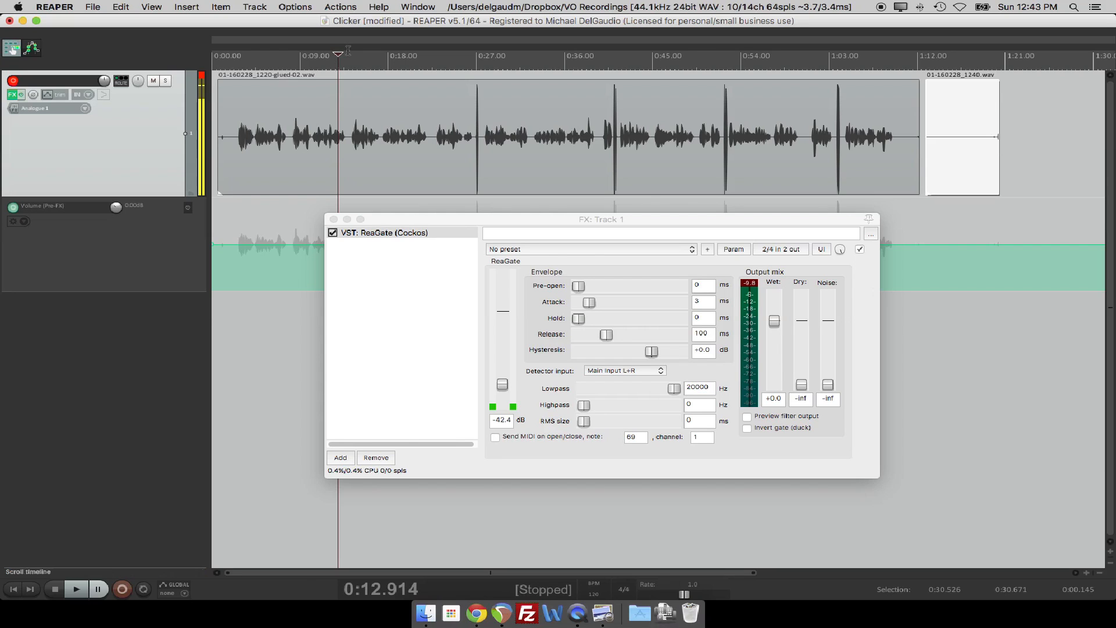
Lower the ReaGate release to 92 ms, return it to its default, and set the hold to 49 ms
mouse_move(609, 341)
mouse_down()
mouse_move(626, 343)
mouse_move(608, 342)
mouse_up()
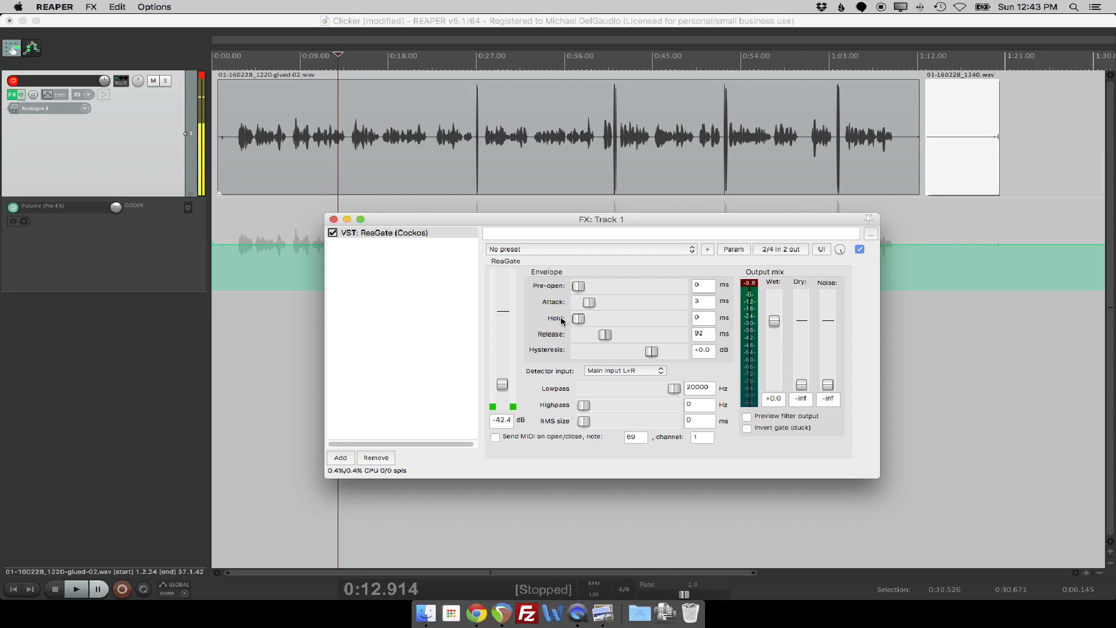
mouse_move(605, 337)
mouse_down()
mouse_move(593, 320)
mouse_move(608, 323)
mouse_up()
click(580, 319)
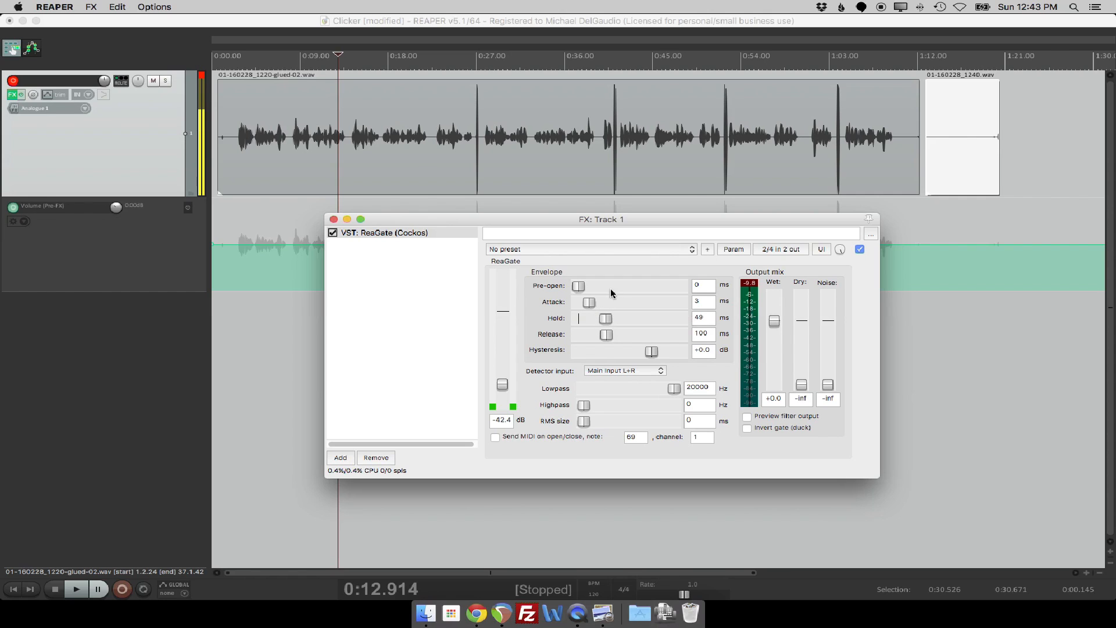
Audition the voice recording with the longer hold, starting from about 0:11.4 and again from about 0:12.3
click(323, 61)
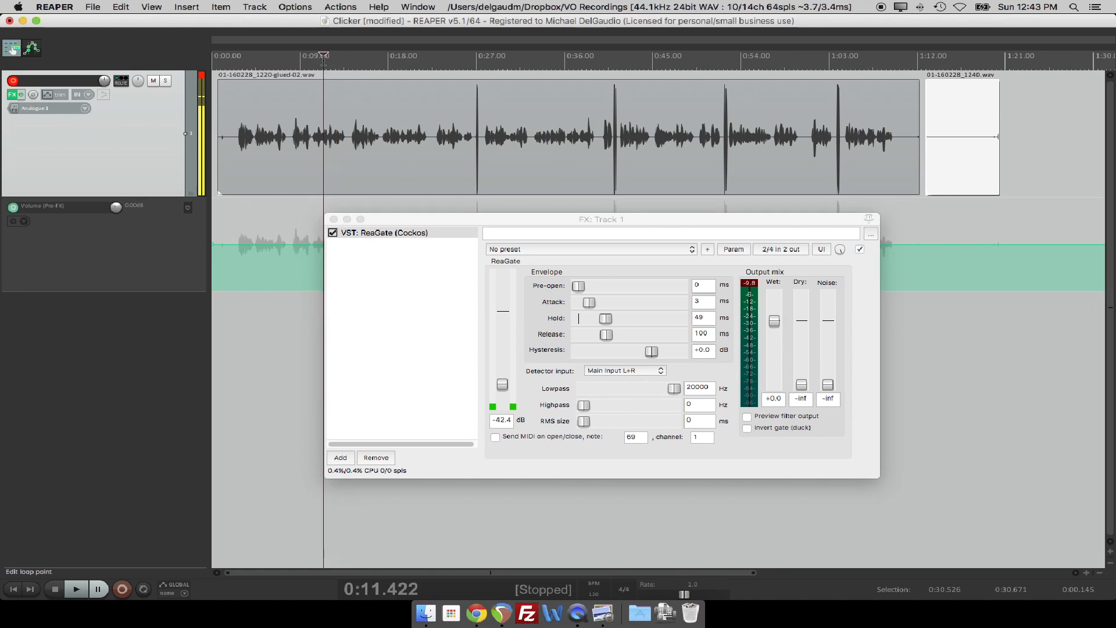
key(space)
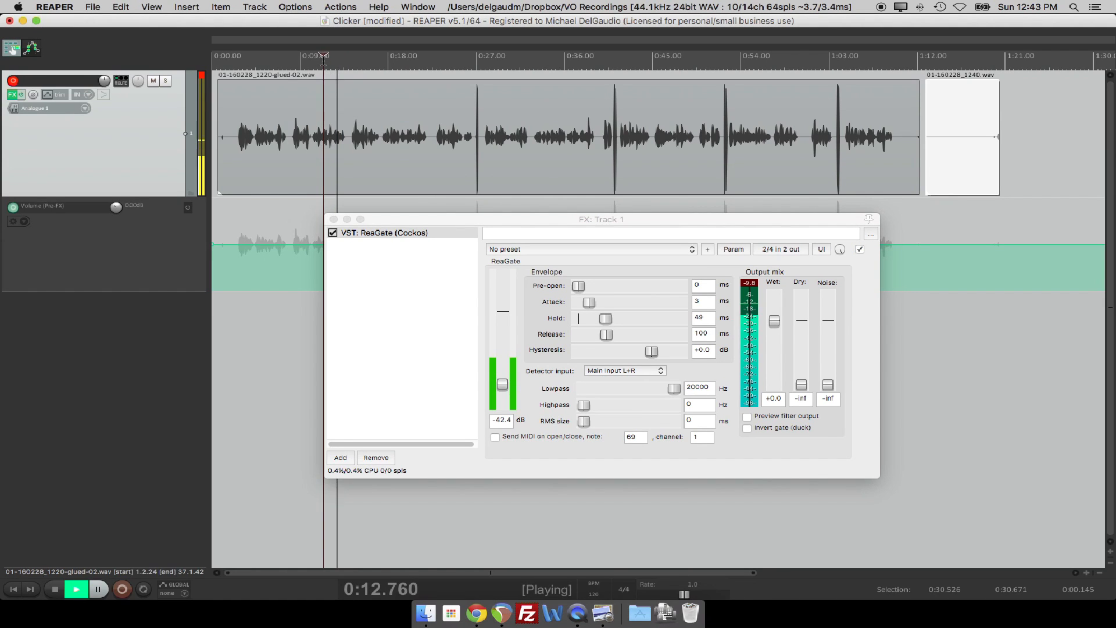
click(324, 61)
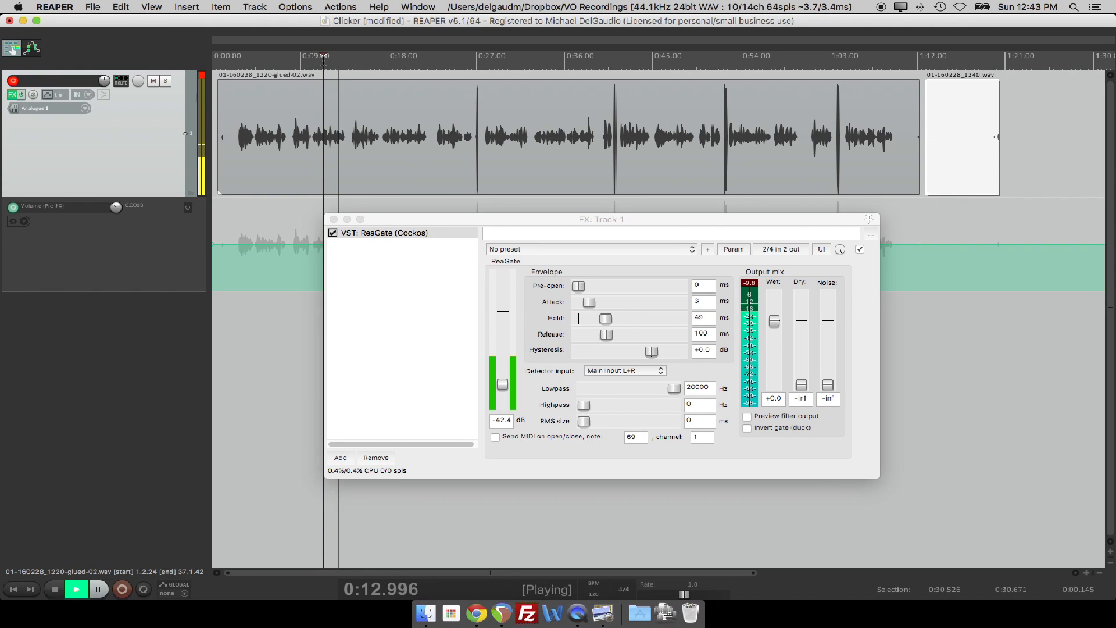
key(space)
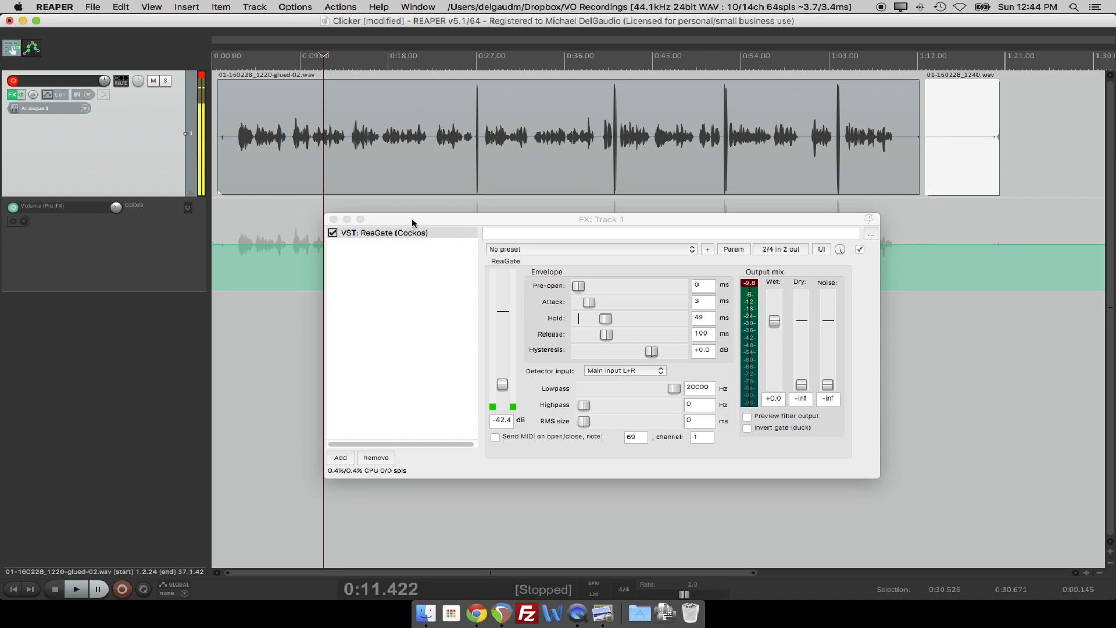
click(331, 87)
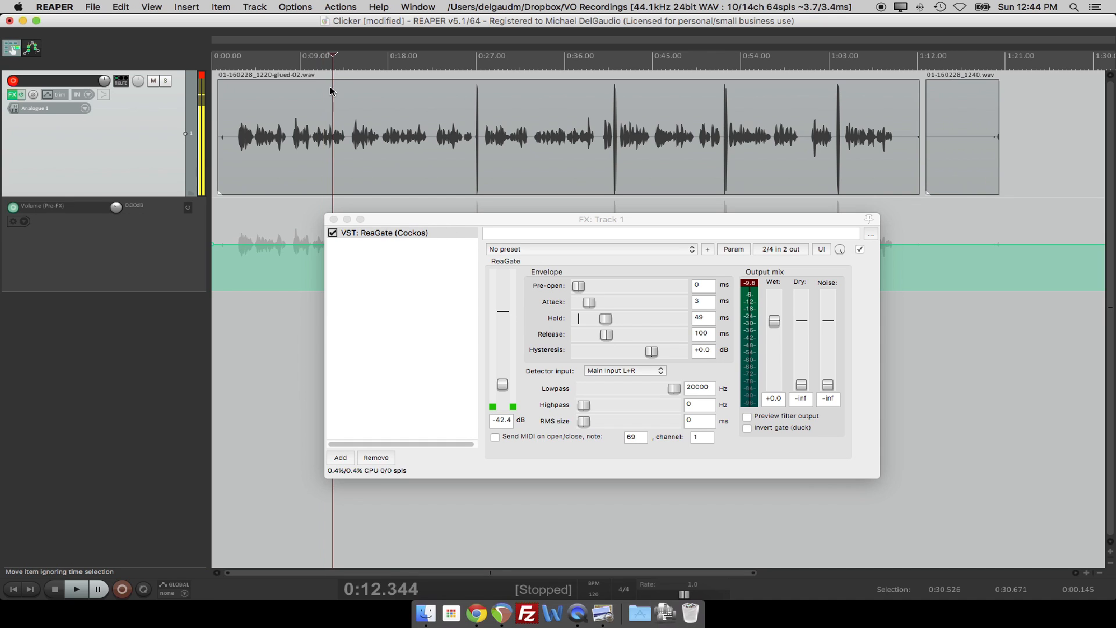
key(space)
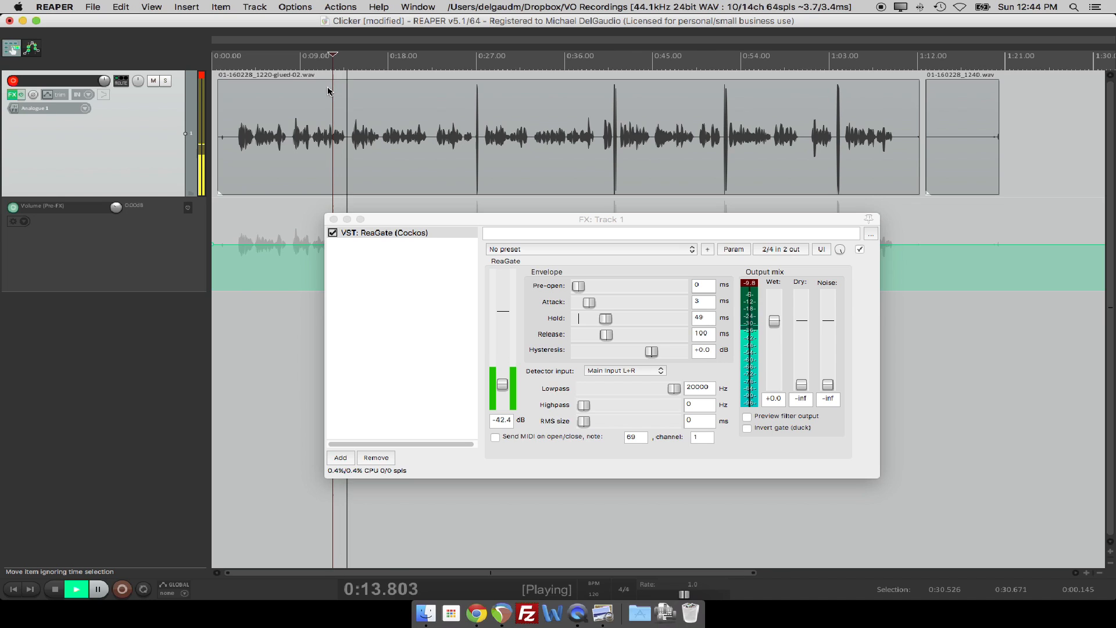
key(space)
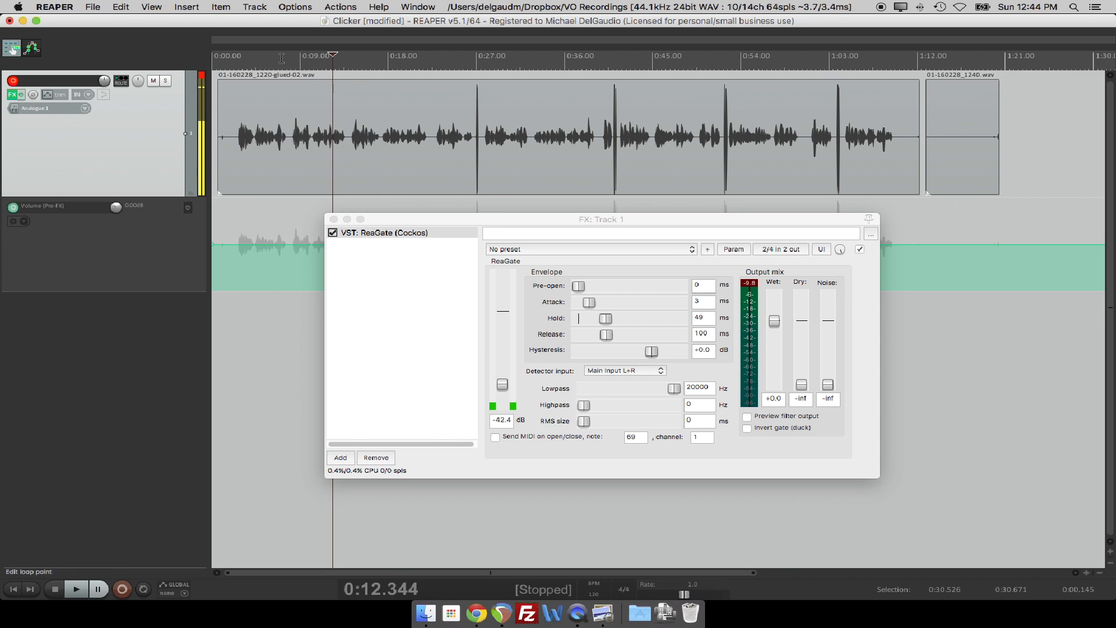
Audition a longer passage of the voice recording from about 0:14.1 to beyond 0:33
click(350, 78)
key(space)
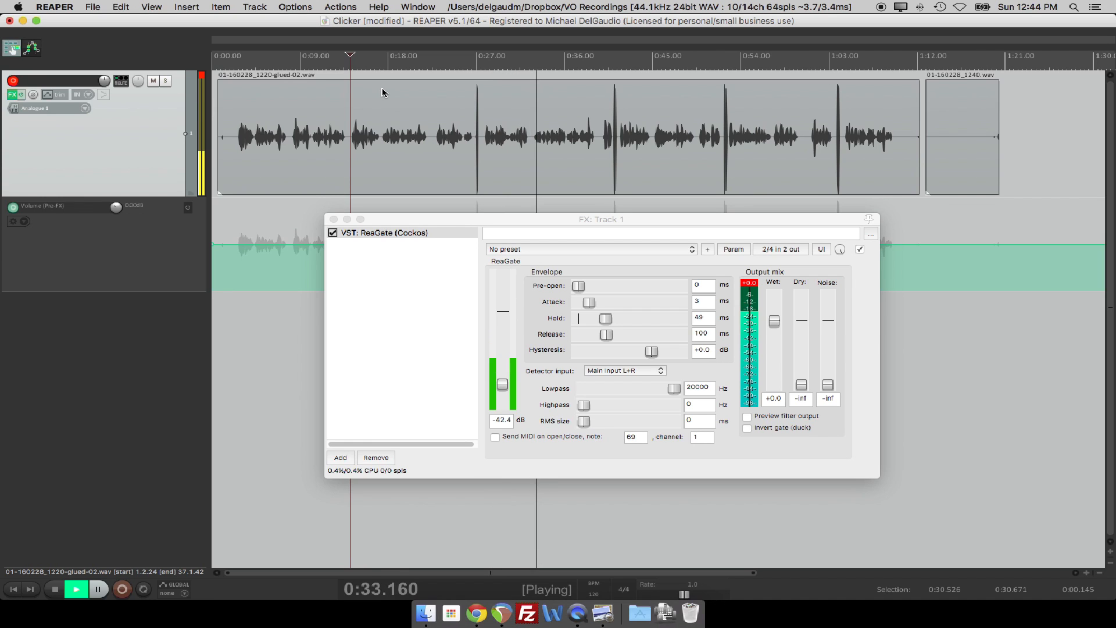
key(space)
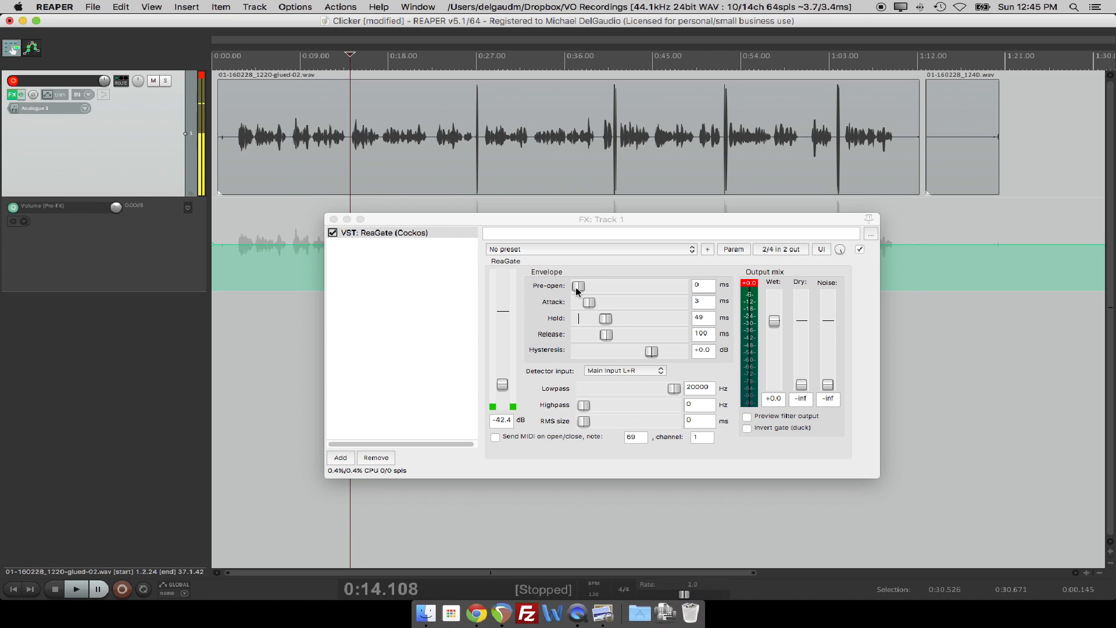
Set the ReaGate pre-open to 5 ms and audition the voice recording from before 0:07.7 and from about 0:12.8
drag(576, 287, 597, 289)
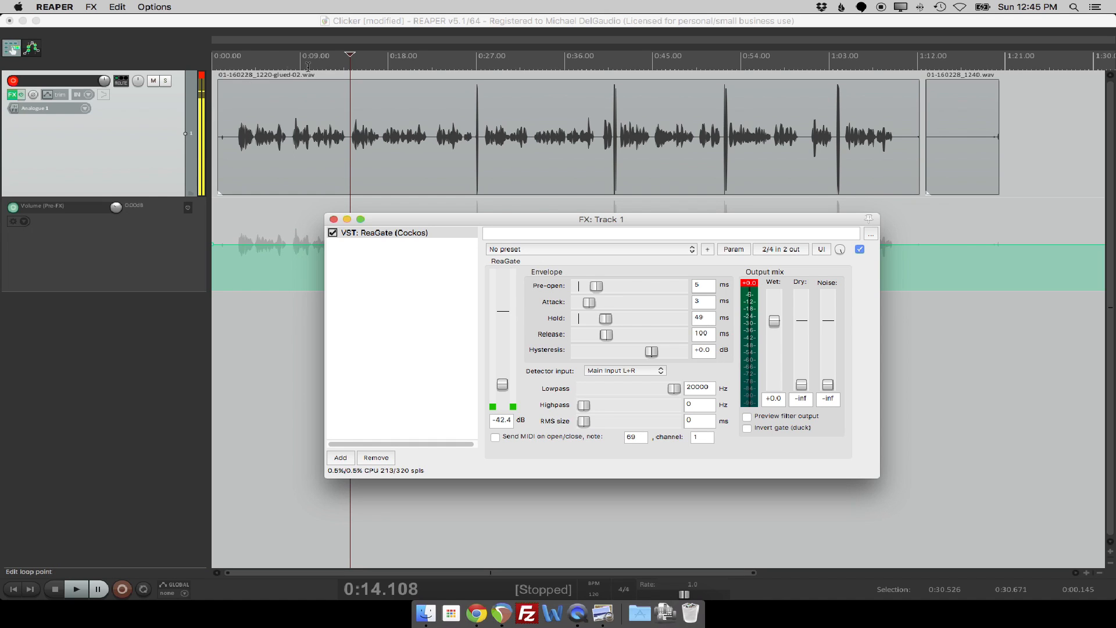
click(279, 71)
key(space)
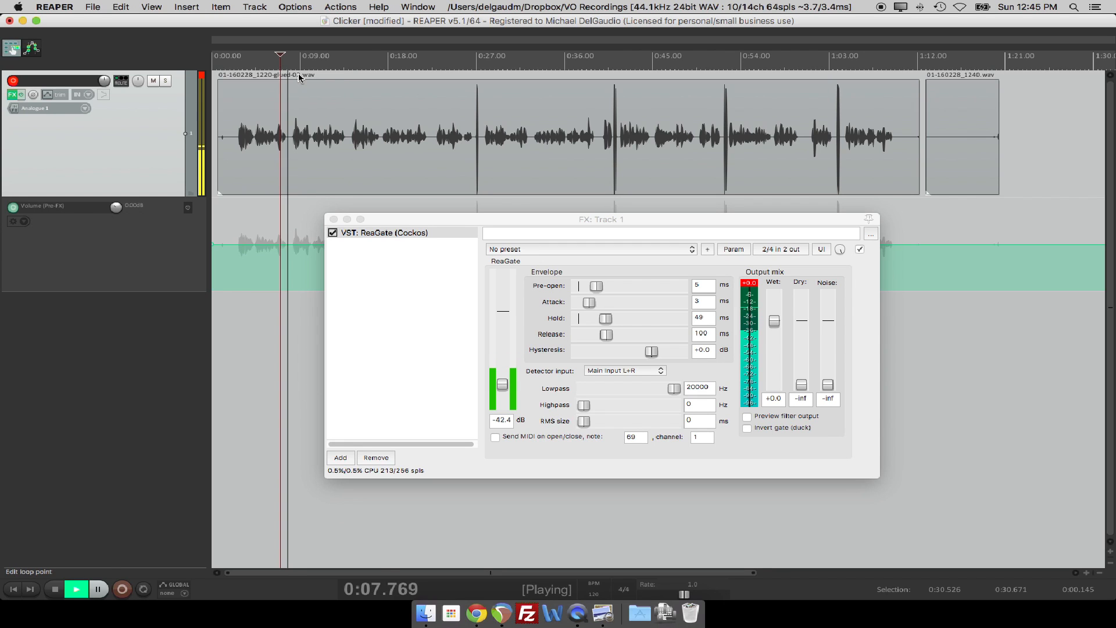
click(337, 83)
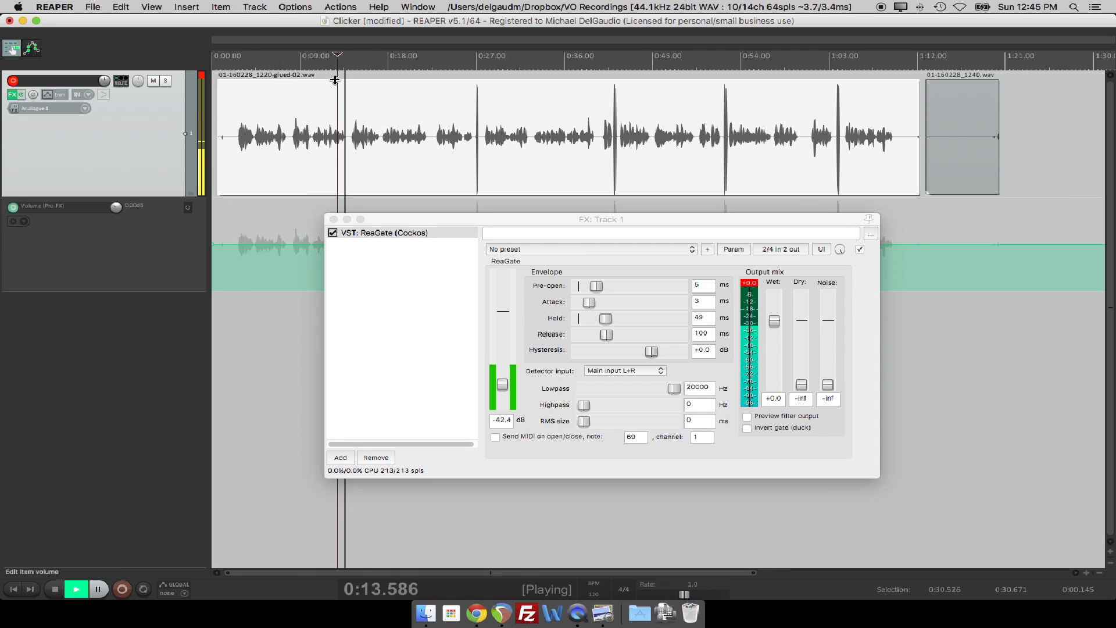
key(space)
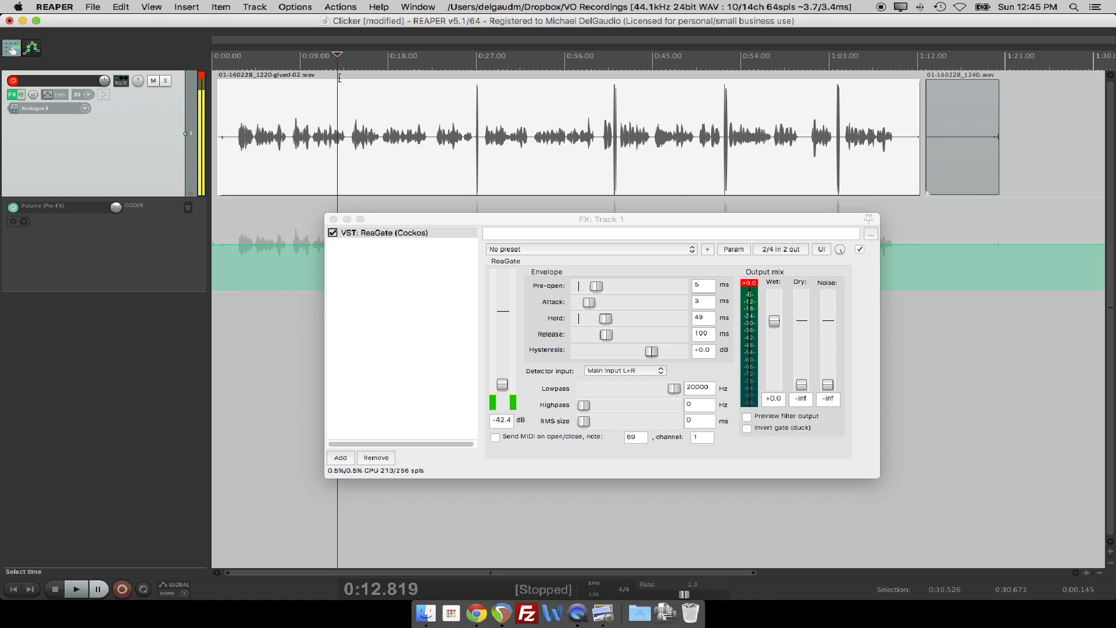